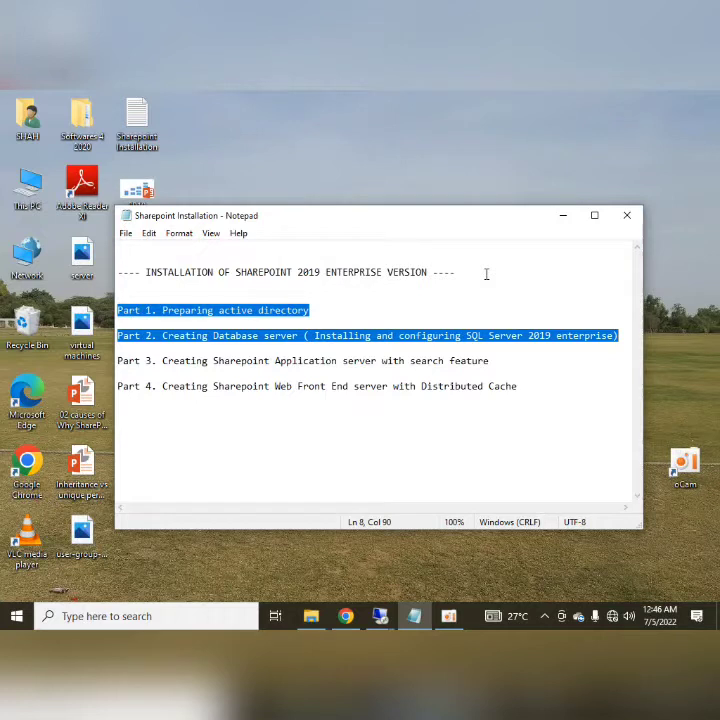
- Select the whole Part 3 line (SharePoint Application server with search) in the installation notes
key(Down)
key(Down)
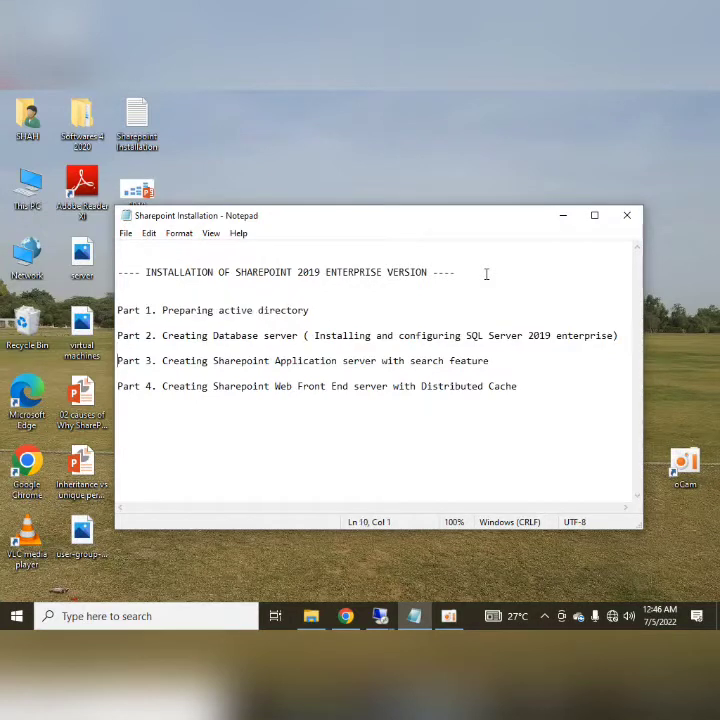
key(shift+End)
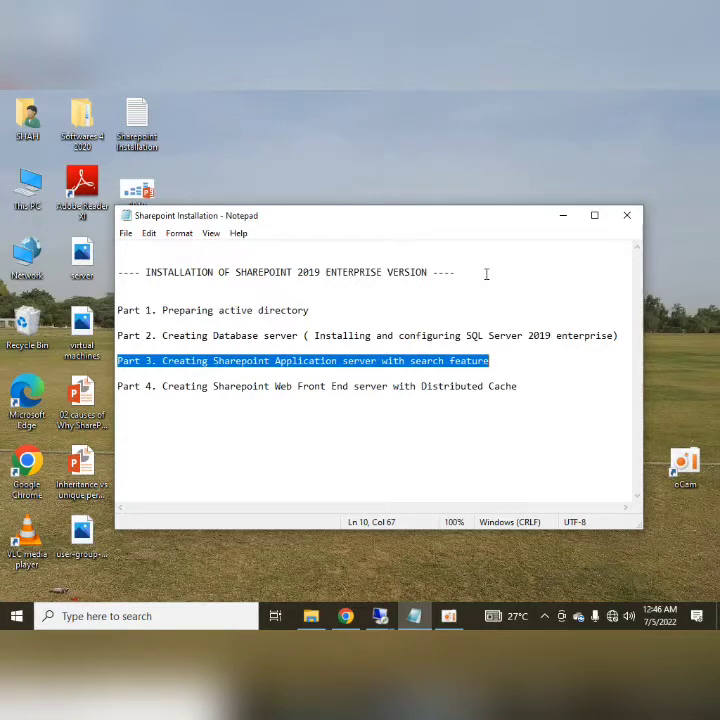
- Switch to the 10.20.30.12 server's Remote Desktop session and refresh its desktop
click(323, 426)
click(381, 616)
click(445, 545)
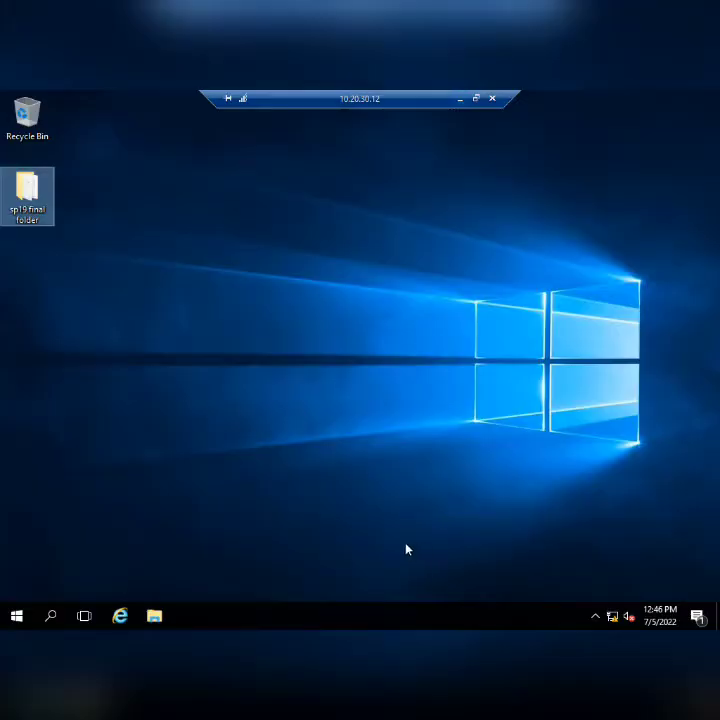
right_click(309, 379)
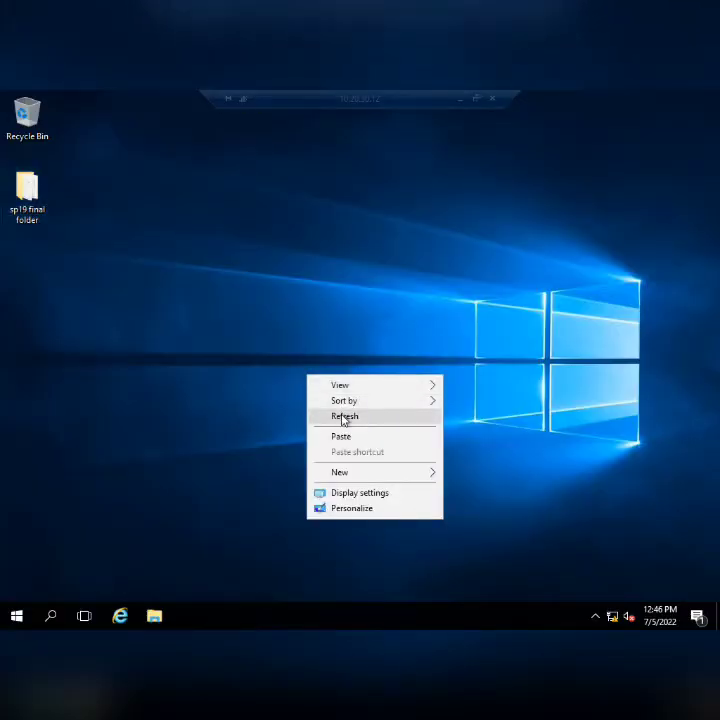
click(343, 416)
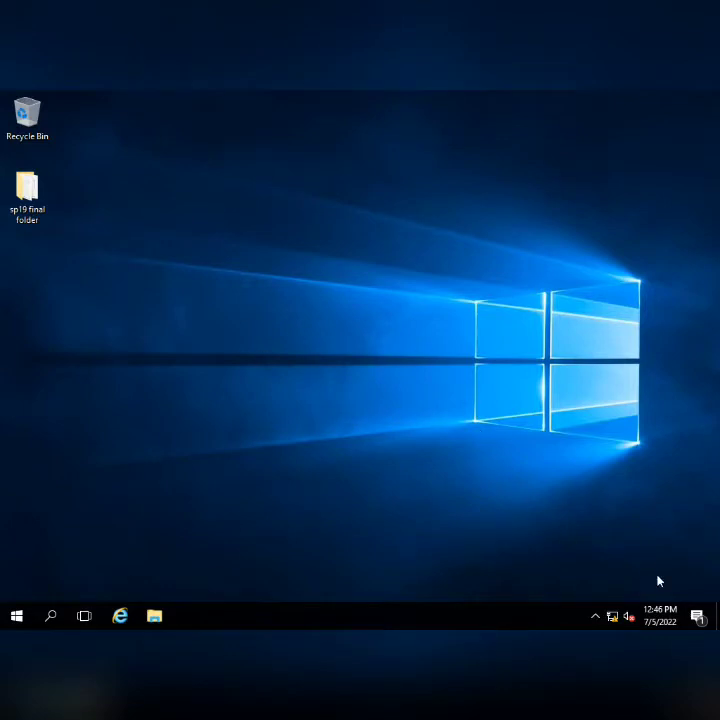
- Run nslookup in Command Prompt to confirm 10.20.30.12 resolves to appsp19.hltf.tech, then close it
click(17, 616)
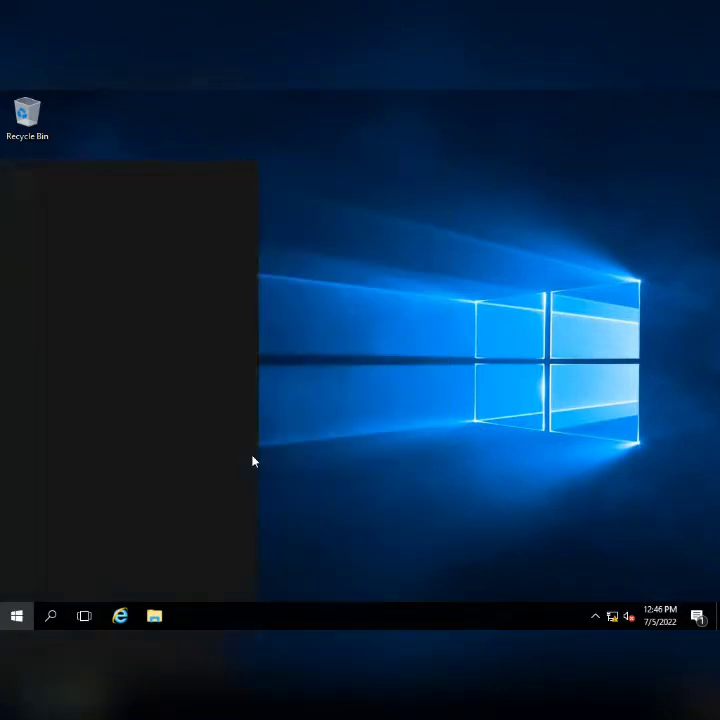
text(cmd)
key(Return)
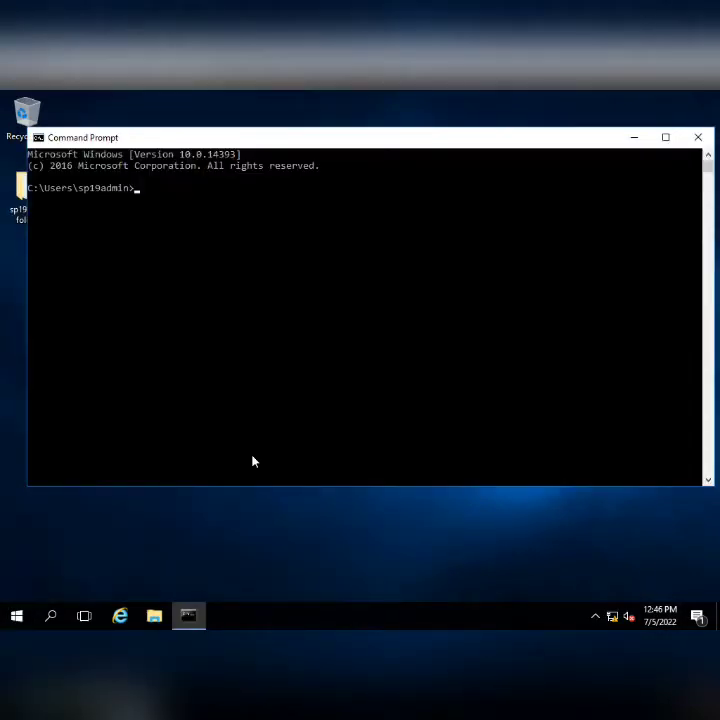
text(nslookup)
key(Return)
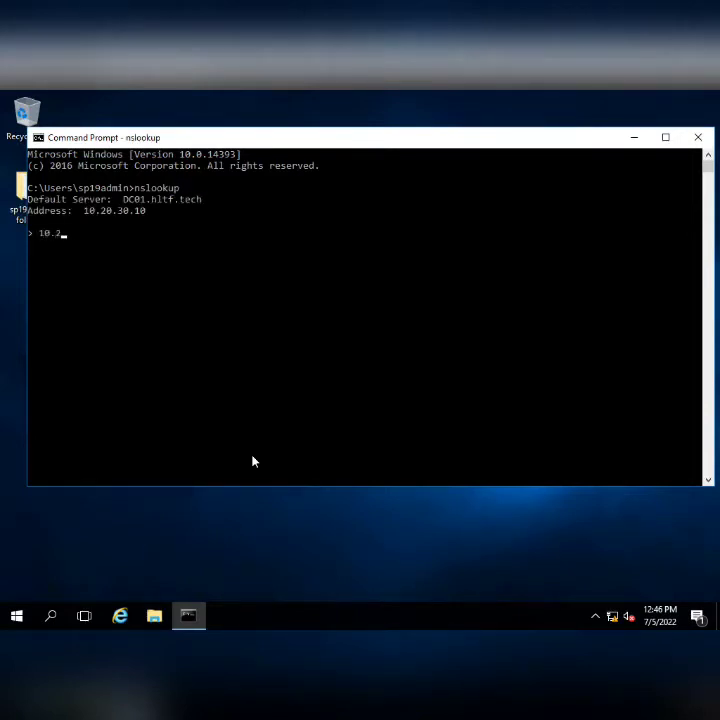
key(Return)
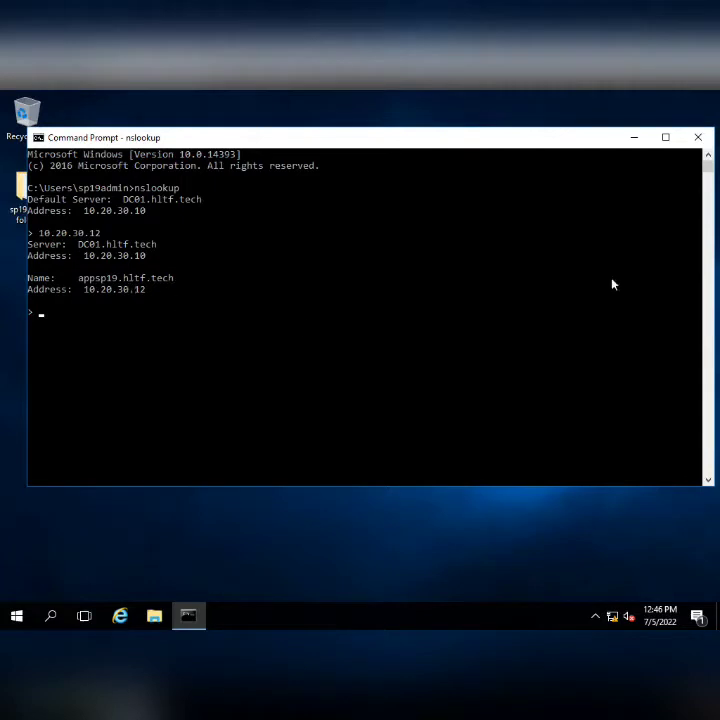
click(698, 137)
right_click(342, 249)
click(366, 284)
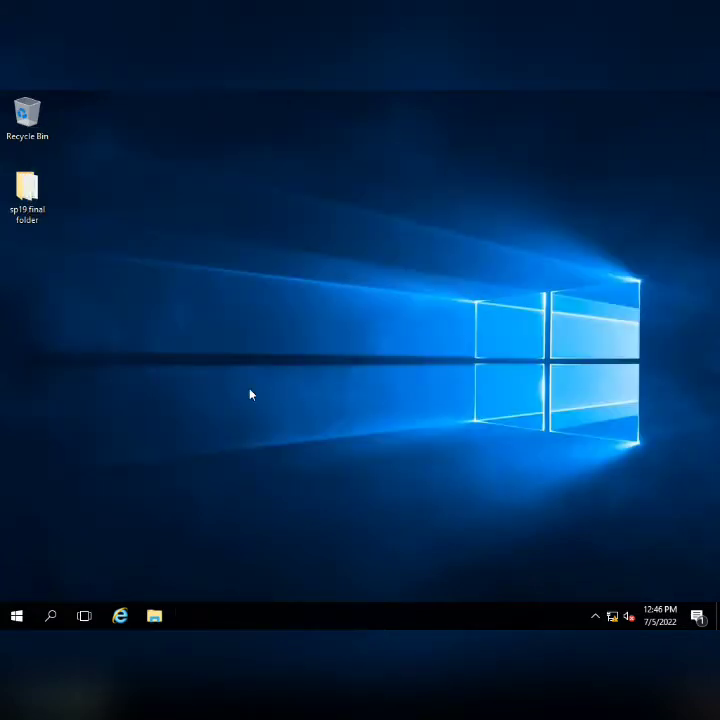
- In sp19 final, view the install features script, then select the prerequisites script's commands
double_click(27, 190)
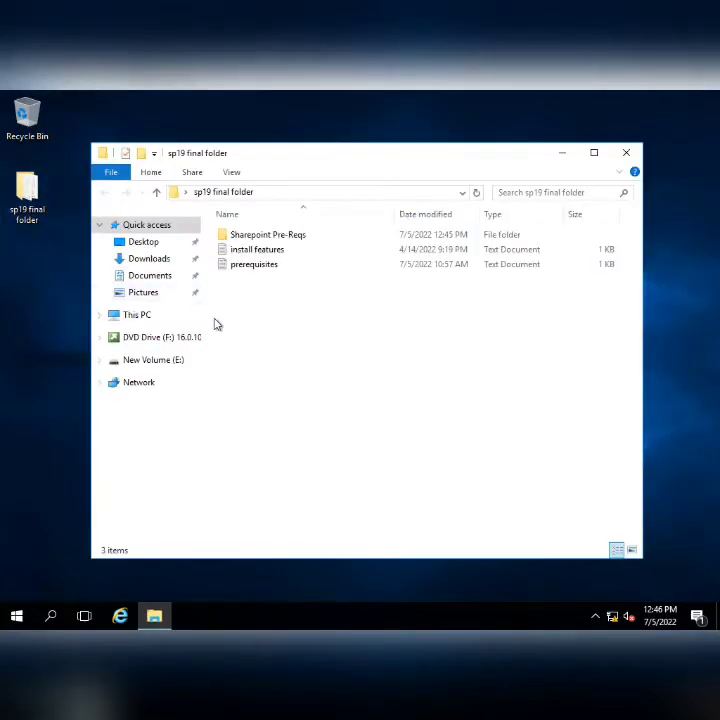
double_click(266, 251)
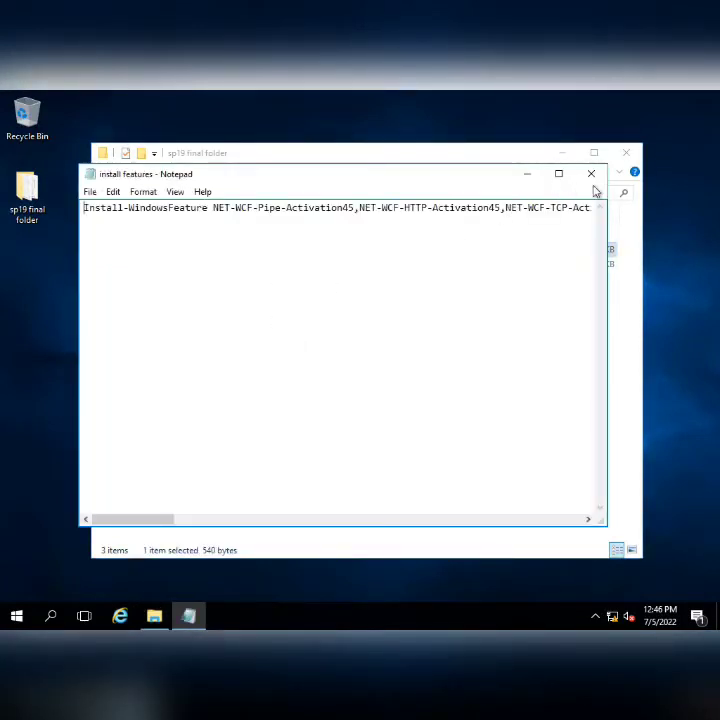
click(591, 173)
double_click(276, 266)
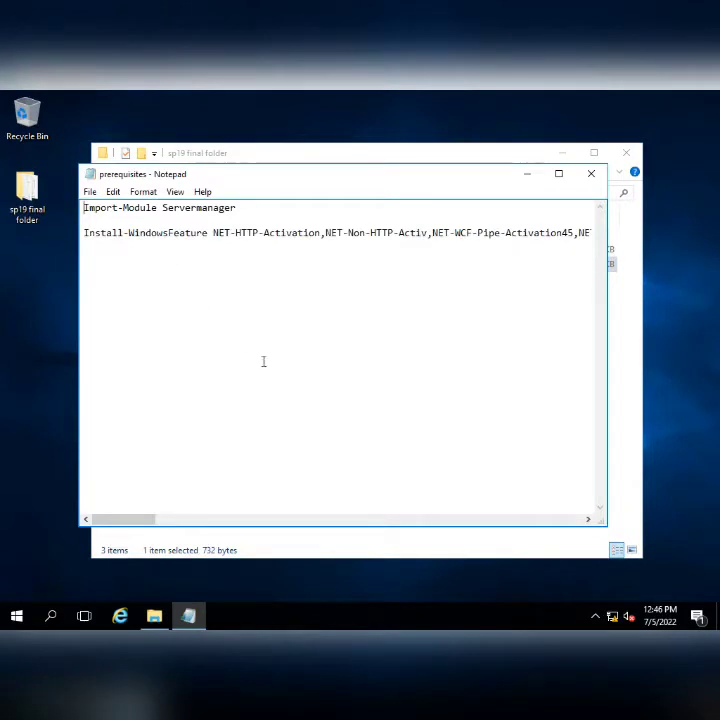
key(shift+End)
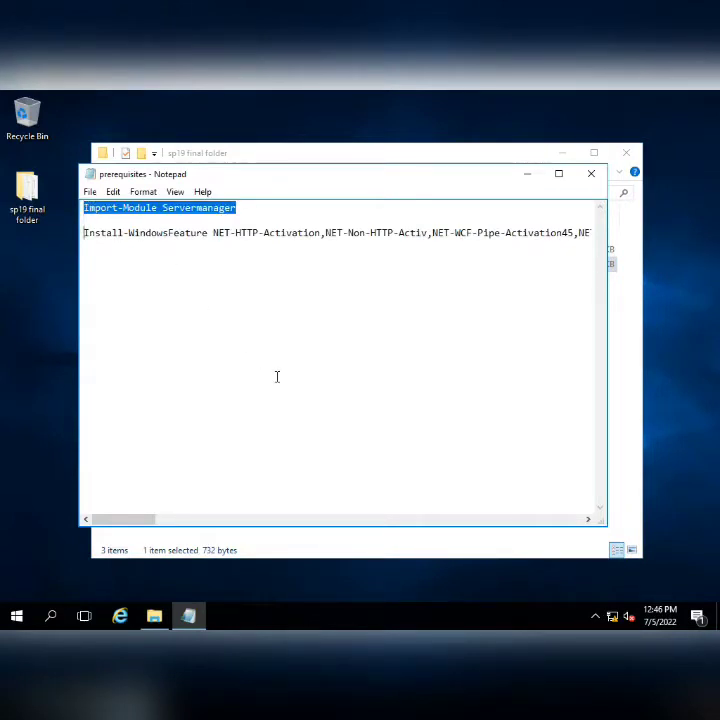
key(ctrl+a)
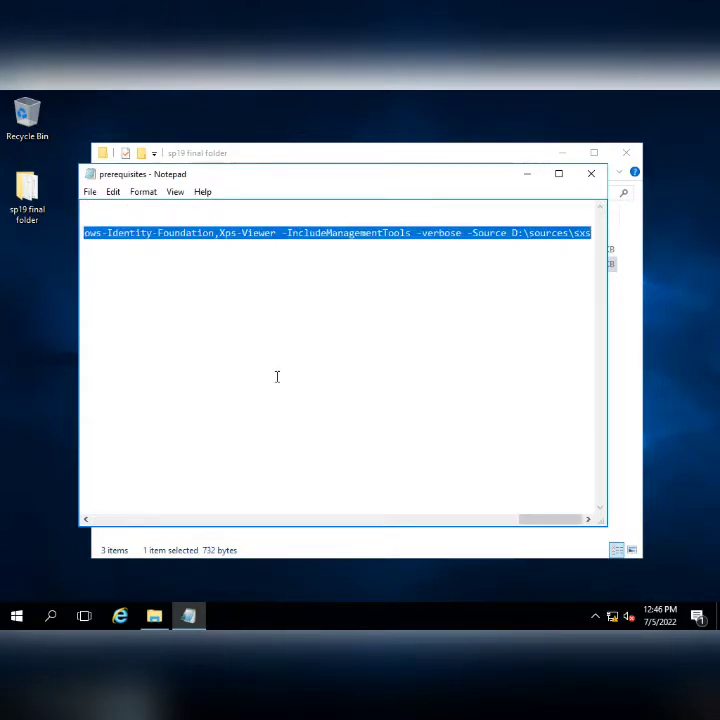
click(591, 173)
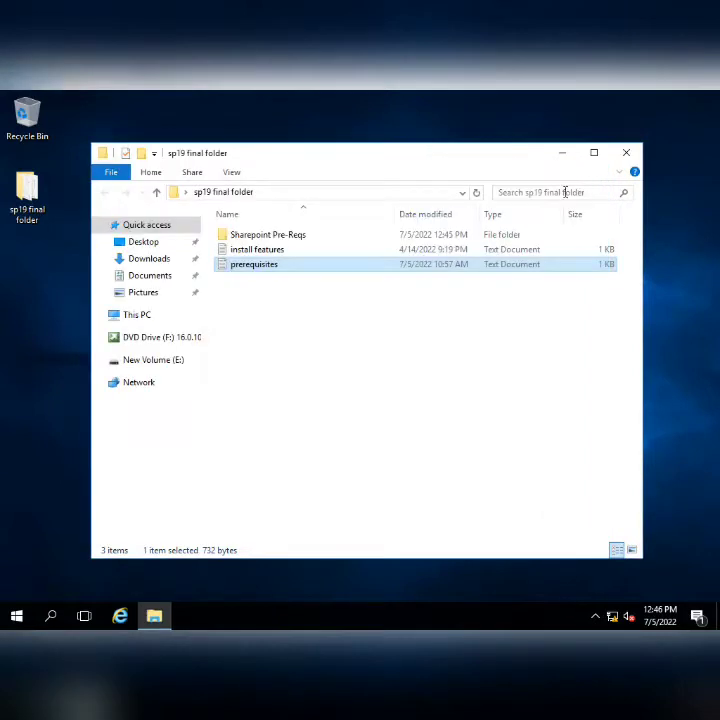
- Launch Windows PowerShell as administrator and enter Import-Module Servermanager
click(16, 616)
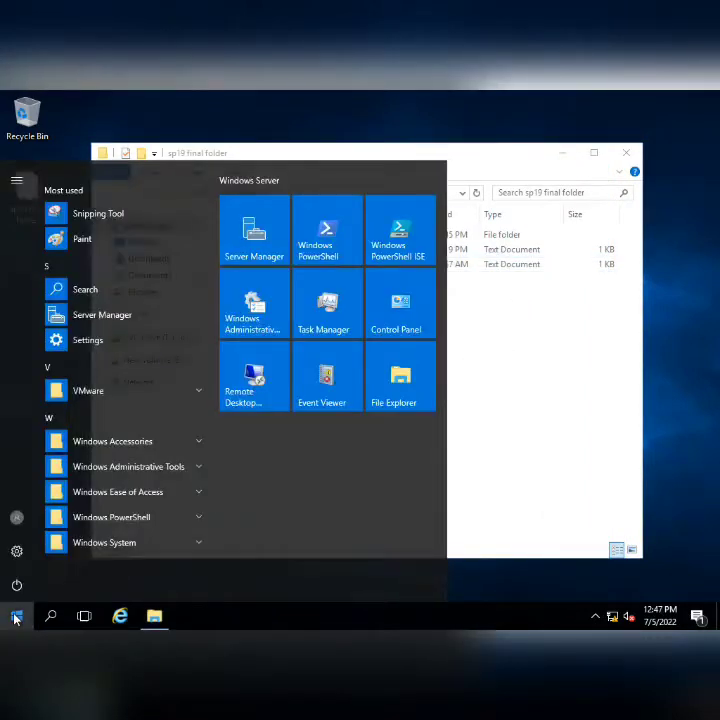
text(power)
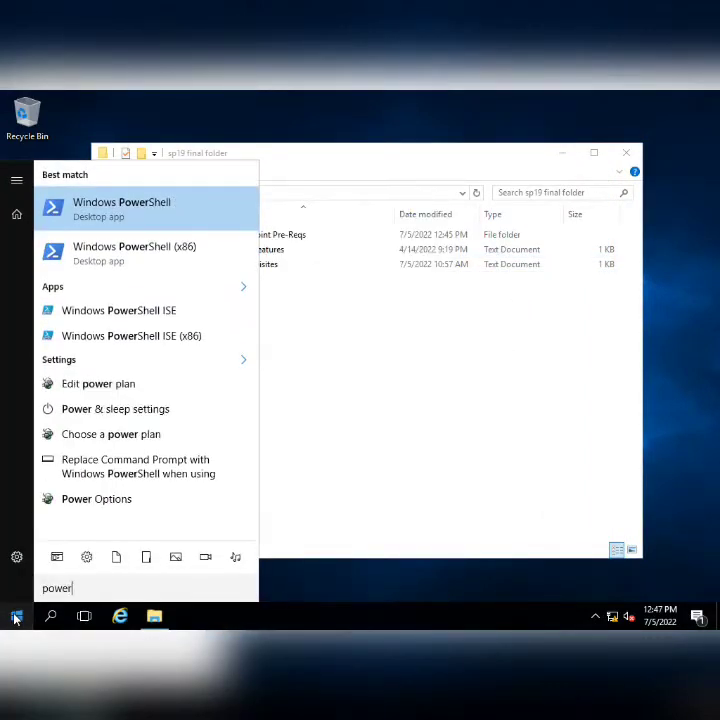
right_click(121, 210)
click(153, 226)
click(324, 442)
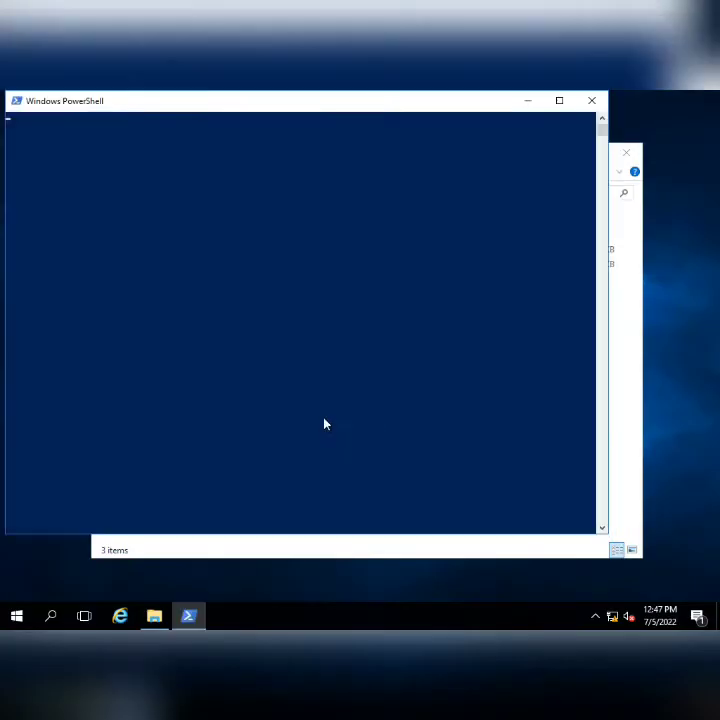
text(Import-Module Servermanager)
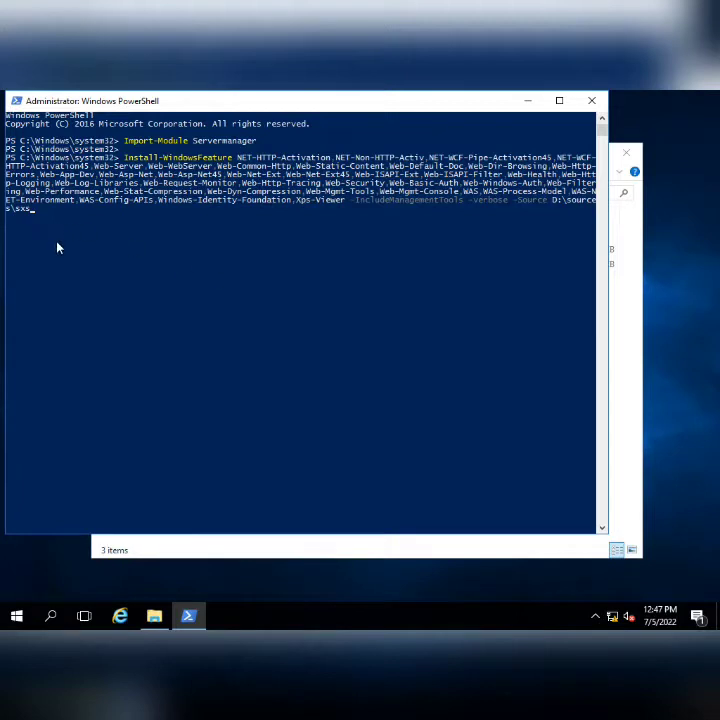
- Confirm the netfx3 cab is in D:\sources\sxs, then run Install-WindowsFeature with that source
click(154, 615)
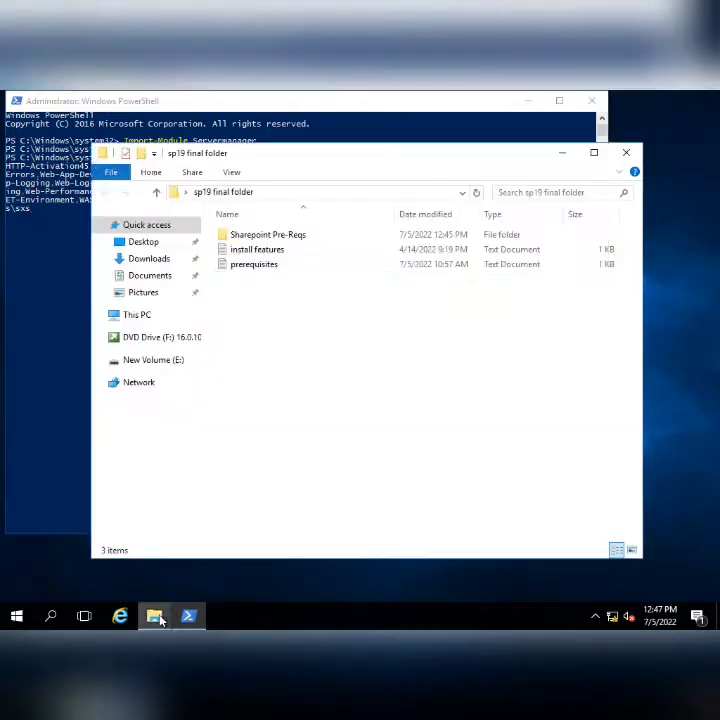
click(140, 316)
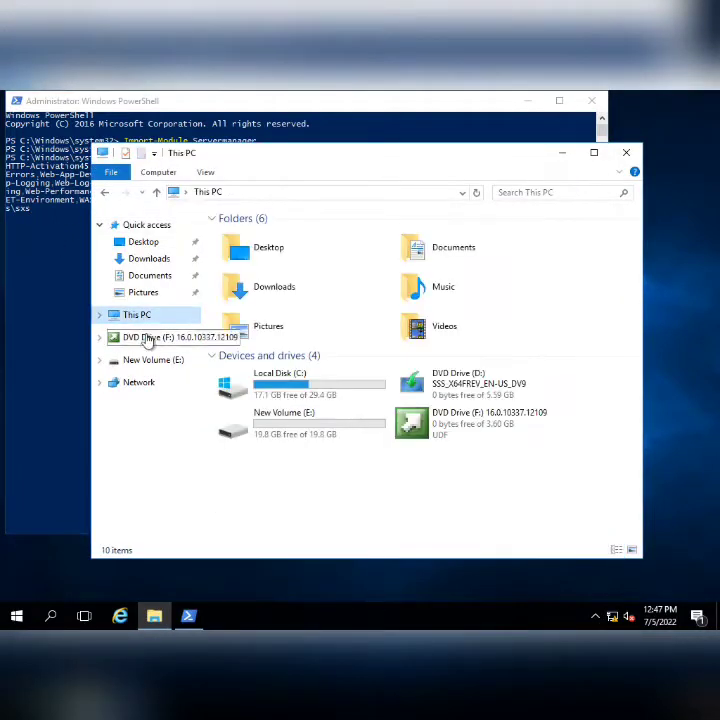
click(465, 391)
right_click(464, 388)
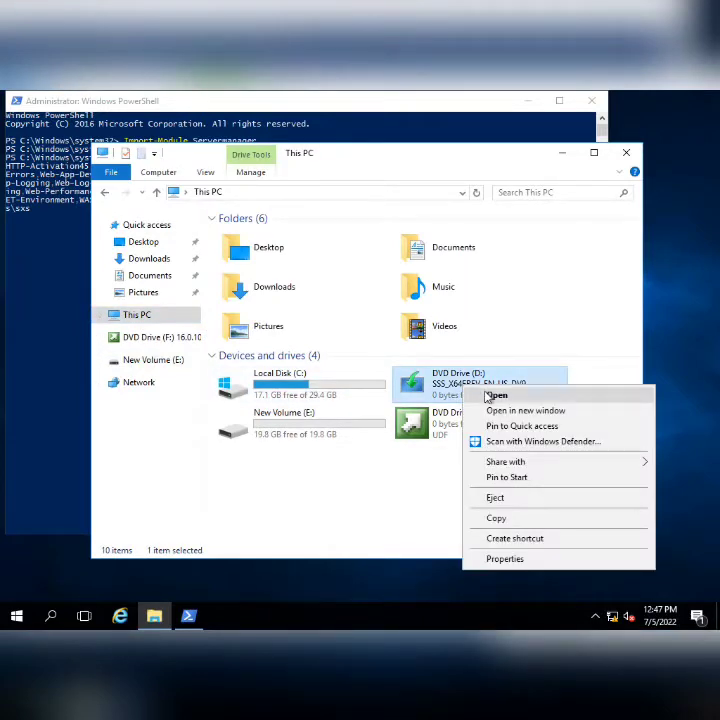
click(490, 396)
double_click(241, 285)
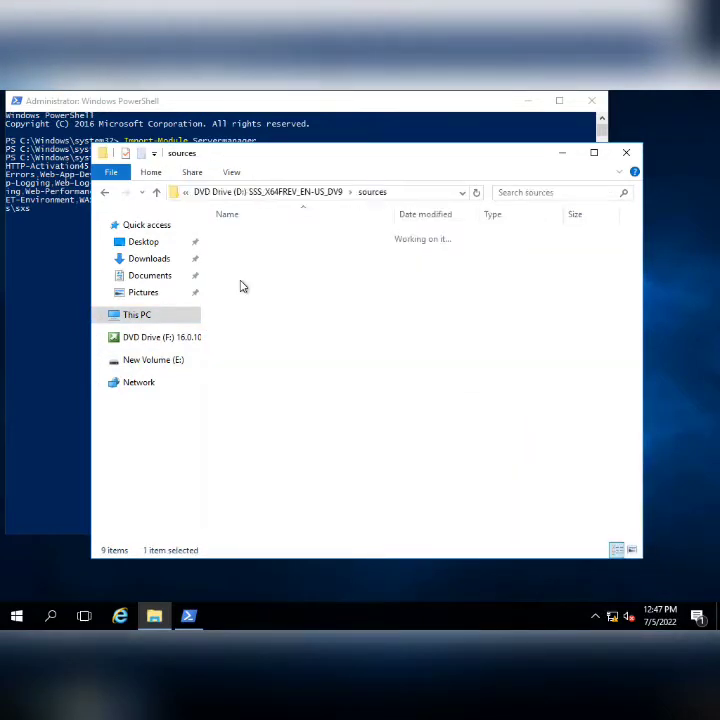
double_click(248, 325)
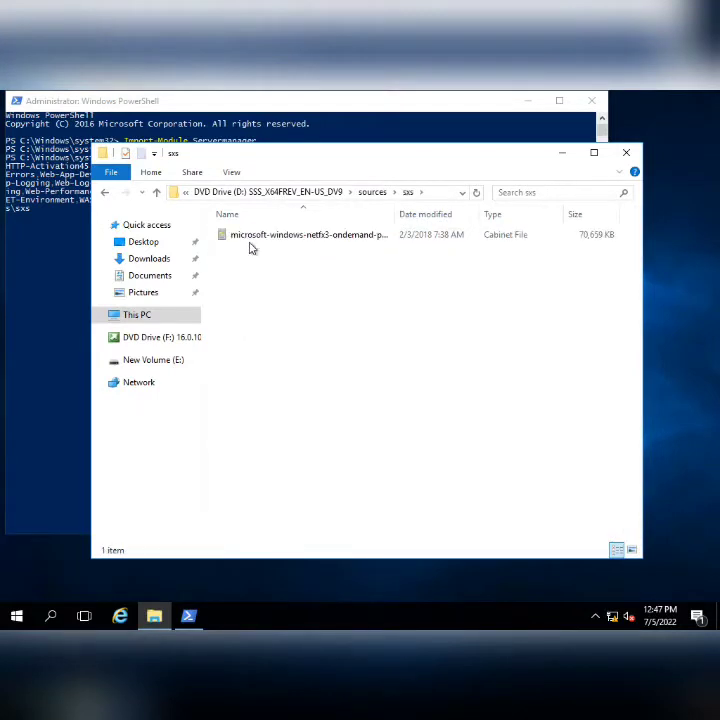
click(294, 240)
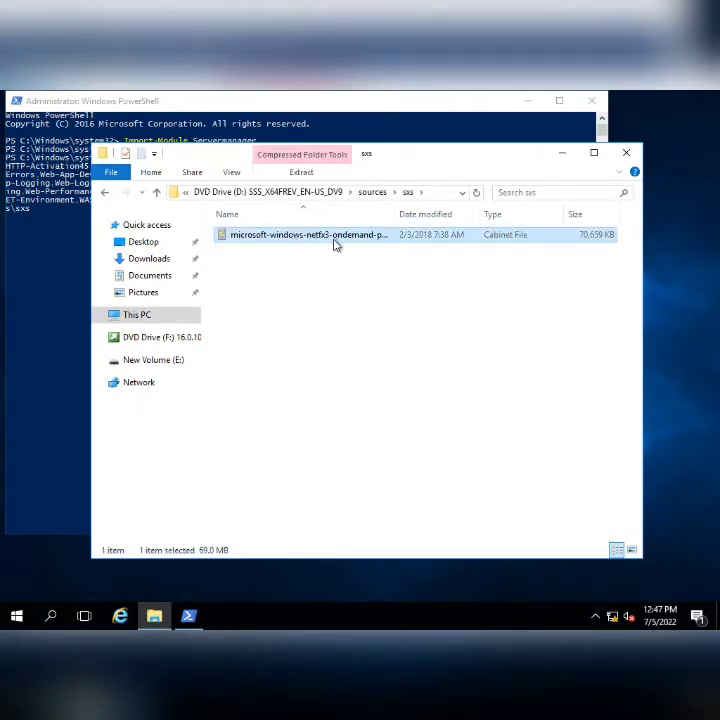
click(626, 154)
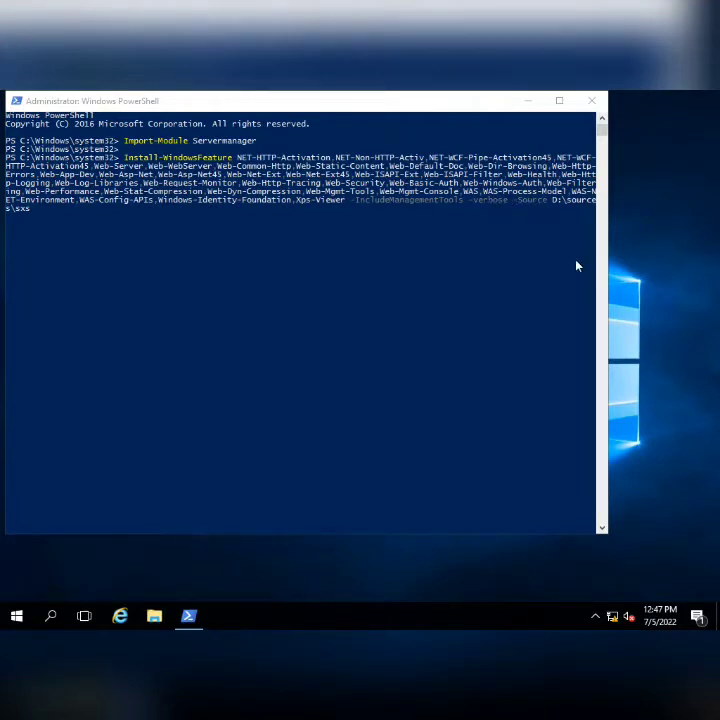
drag(609, 274, 706, 274)
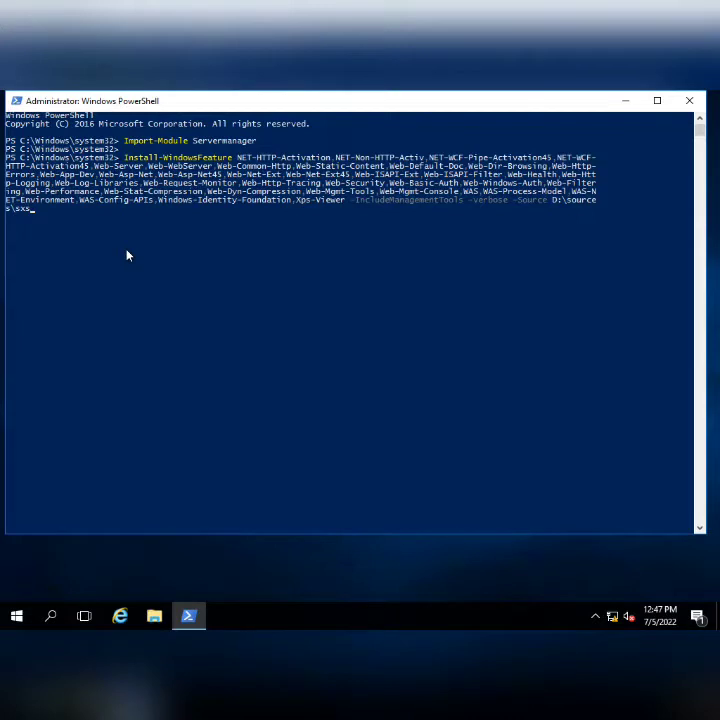
key(Return)
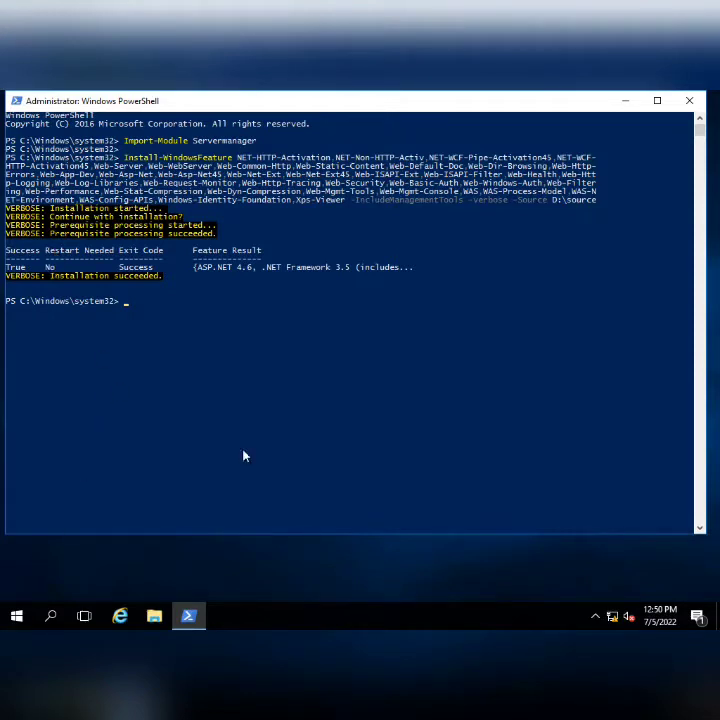
- Close PowerShell and restart the server from the Start quick-admin menu with a restart reason
click(689, 101)
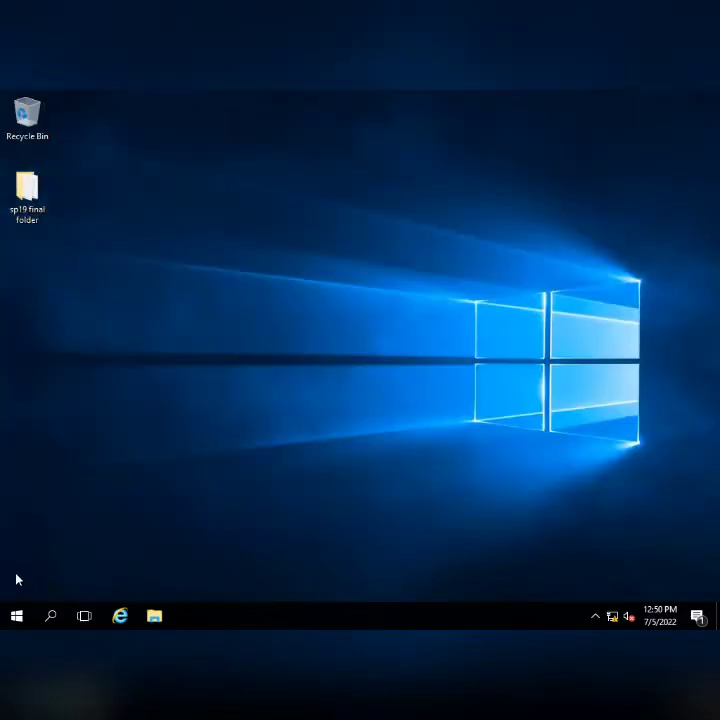
right_click(17, 614)
mouse_move(80, 572)
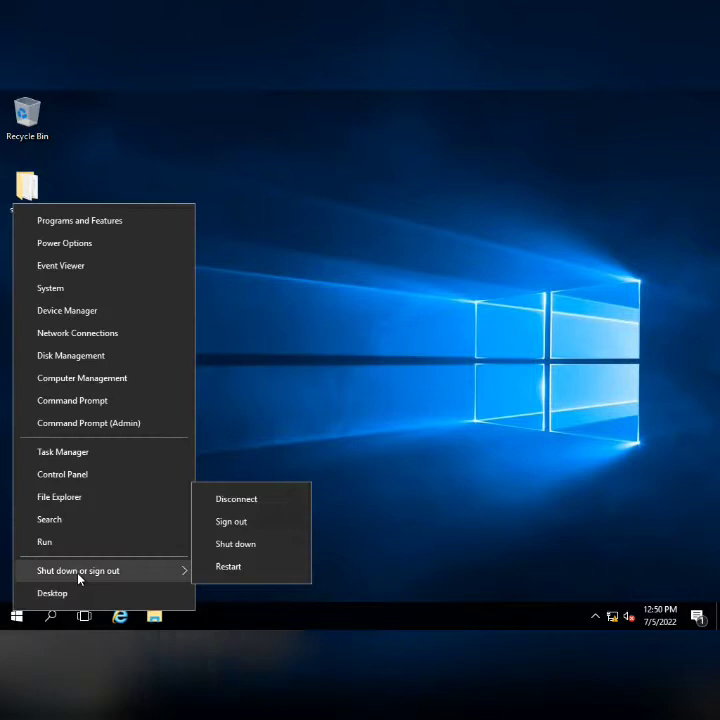
click(240, 568)
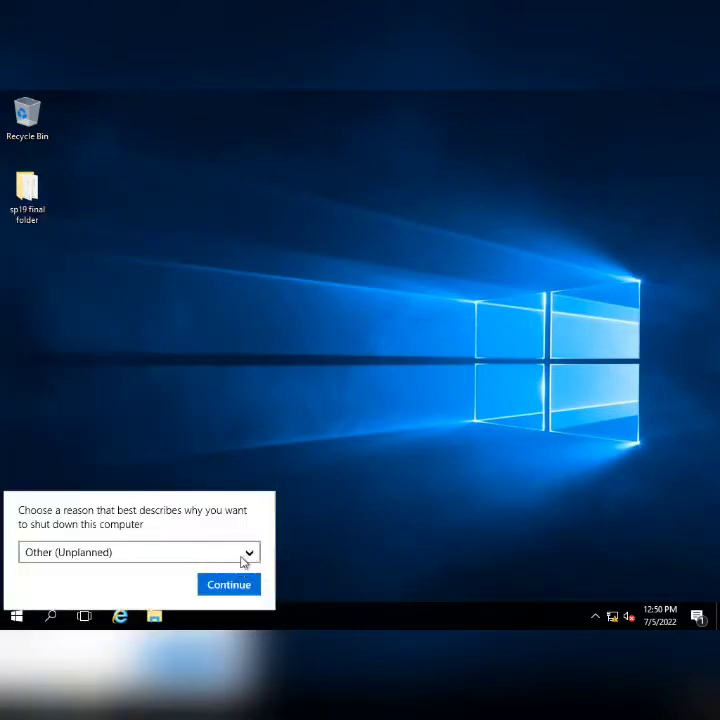
click(219, 216)
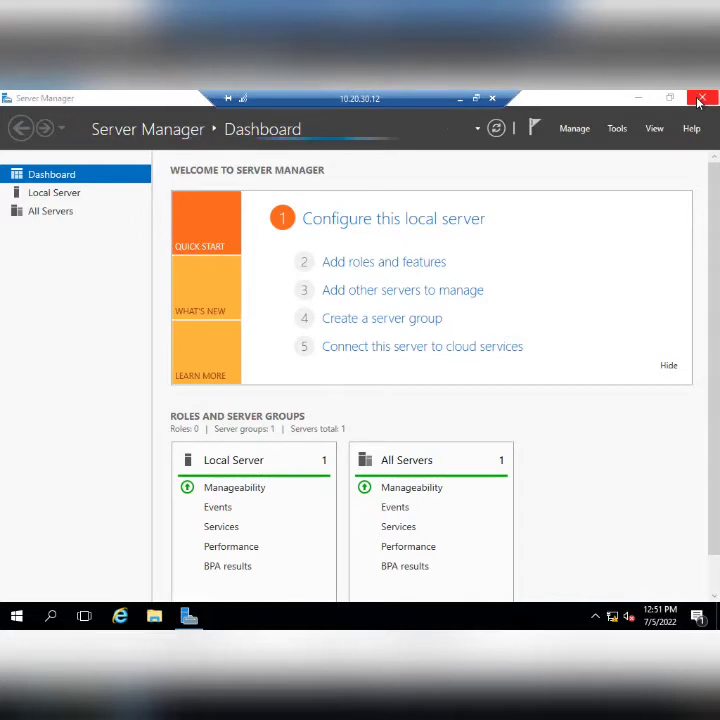
- Open the Pre Req Offline installer Script & Instructions file from sp19 final\Sharepoint Pre-Reqs
click(641, 100)
double_click(27, 188)
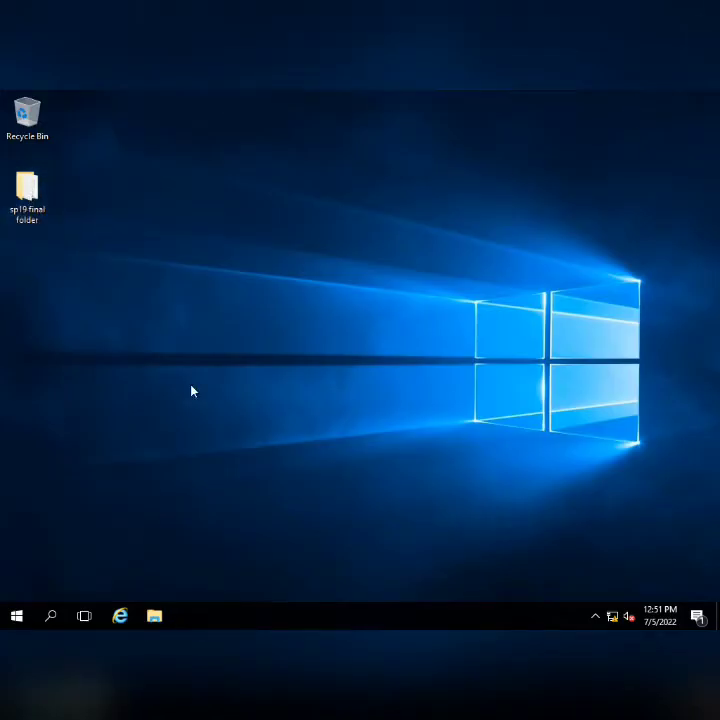
double_click(265, 236)
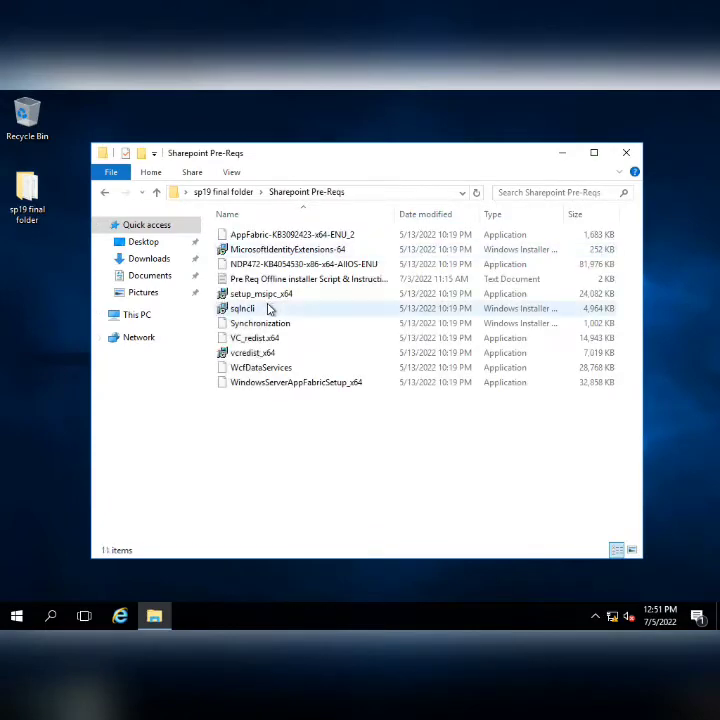
click(263, 280)
double_click(263, 281)
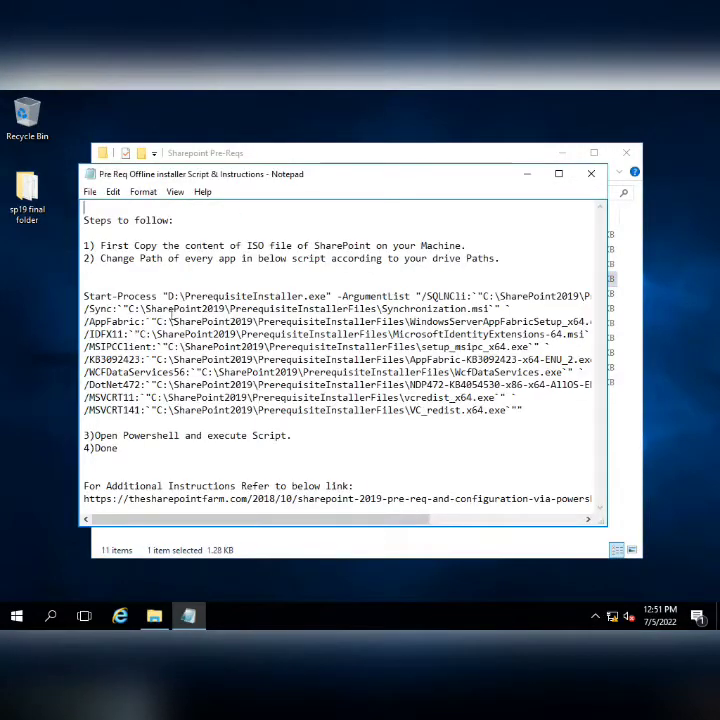
click(559, 155)
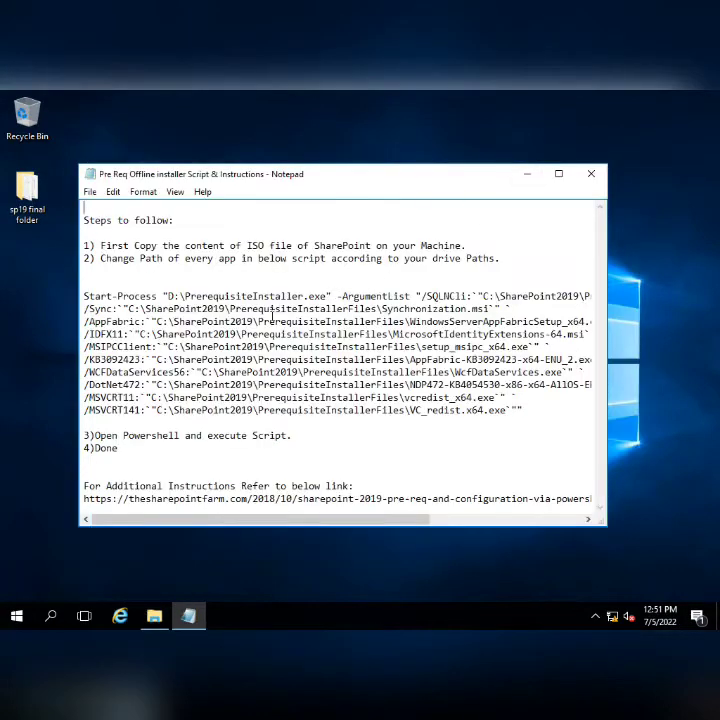
- Select the Start-Process PrerequisiteInstaller.exe block in the script
click(85, 297)
key(shift+End)
key(shift+Down)
key(shift+Down)
key(shift+Down)
key(shift+Down)
key(shift+Down)
key(shift+Down)
key(shift+Down)
key(shift+Down)
key(shift+Down)
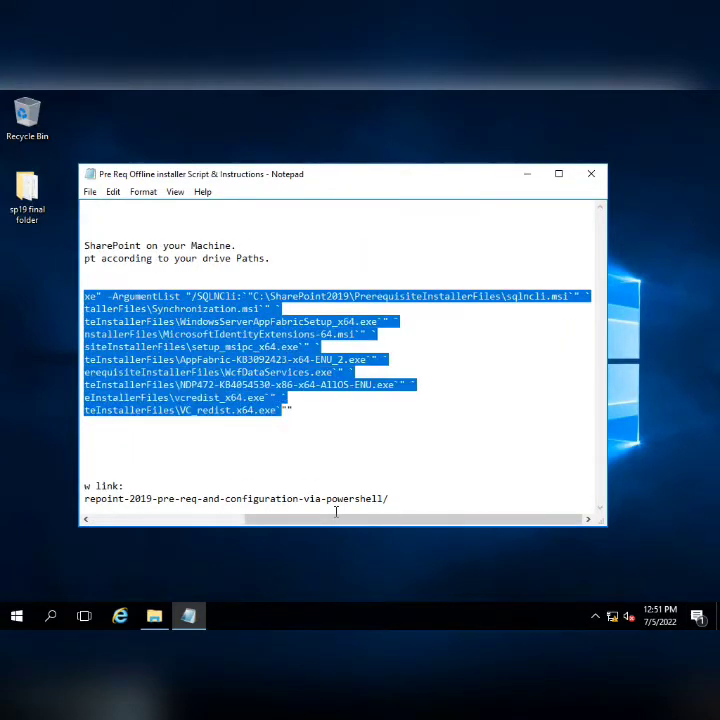
key(shift+Down)
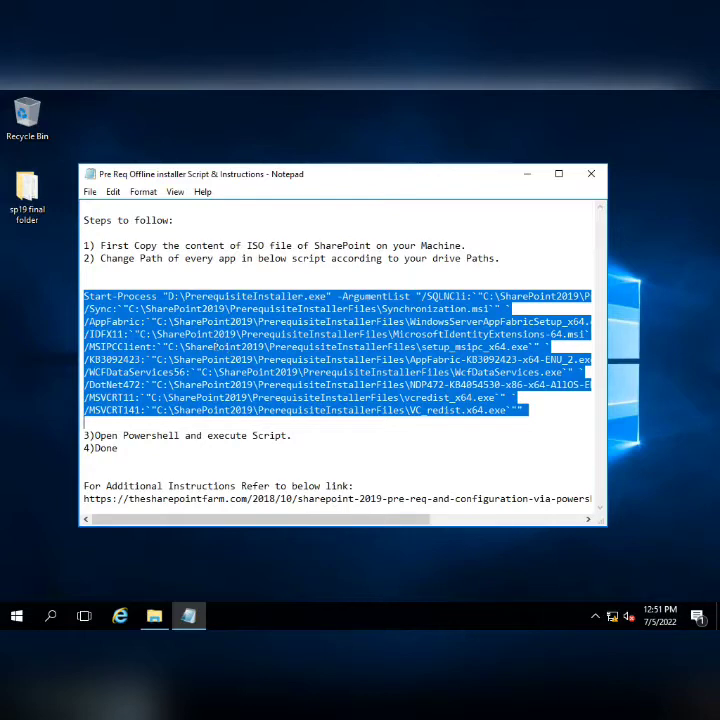
- Mark the D:\PrerequisiteInstaller.exe path, then open DVD Drive (F:) to confirm the installer is there
click(167, 297)
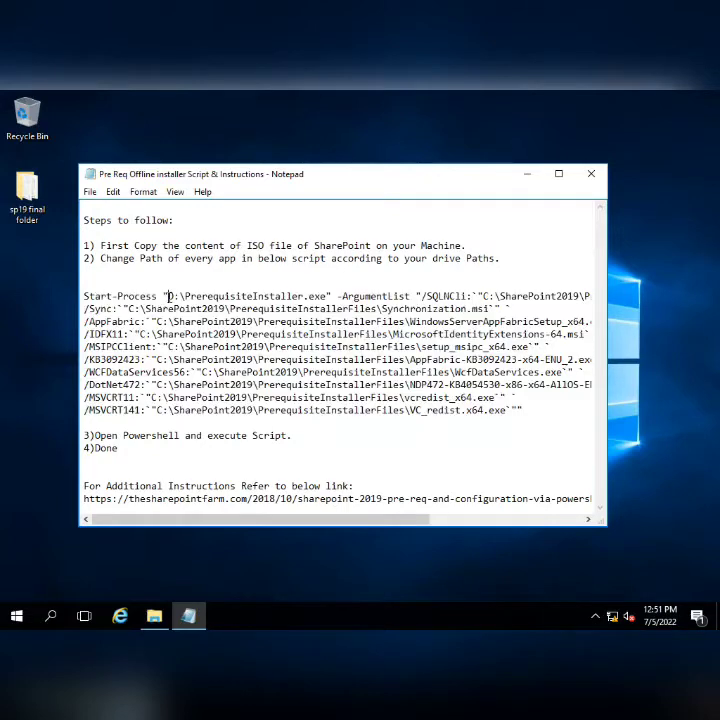
drag(167, 297, 327, 297)
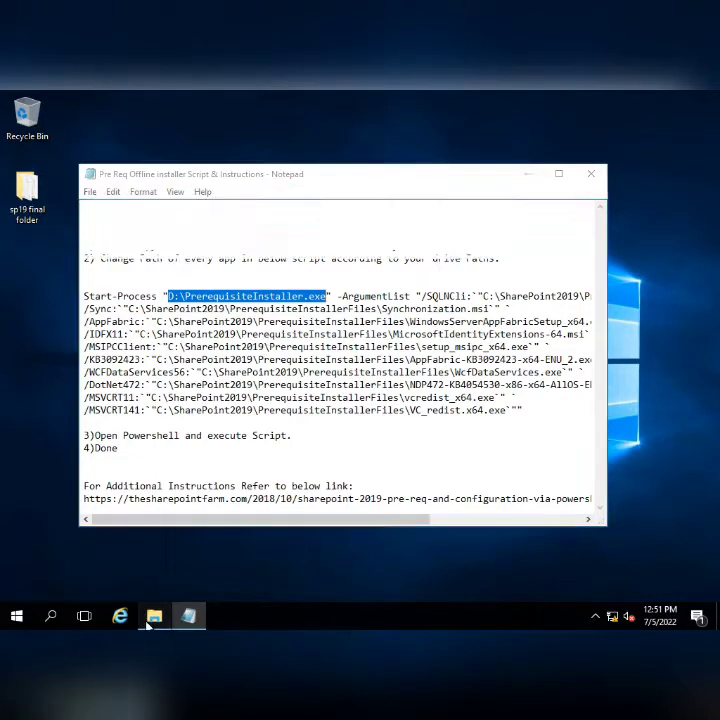
click(154, 615)
click(145, 318)
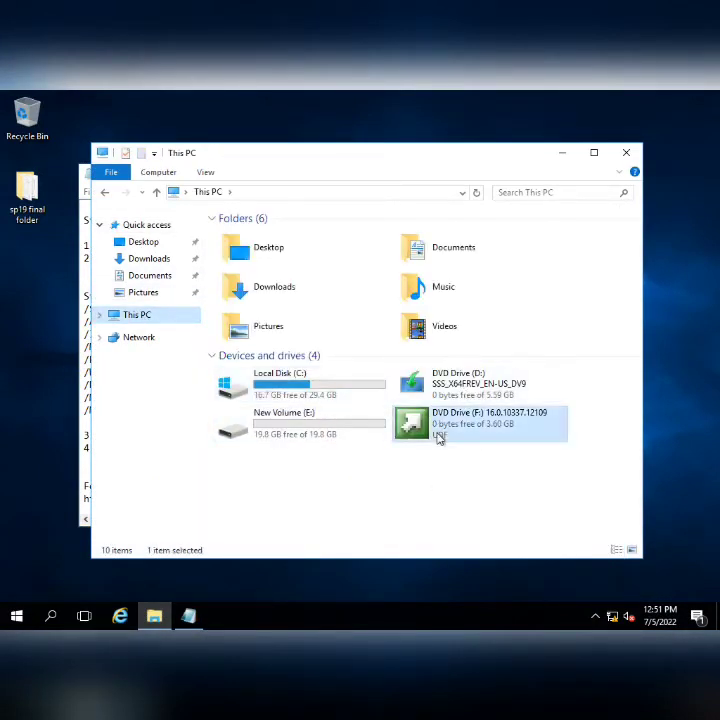
right_click(437, 432)
click(452, 492)
right_click(440, 432)
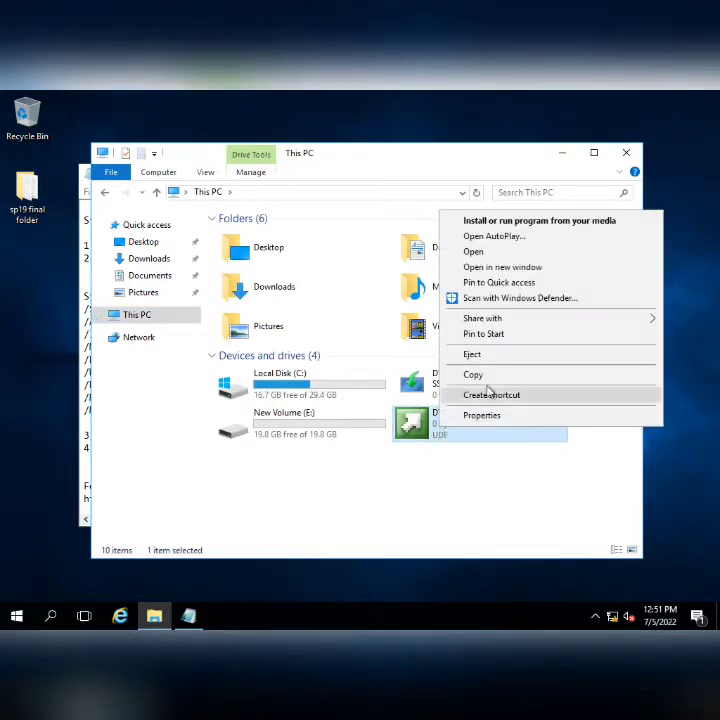
click(485, 253)
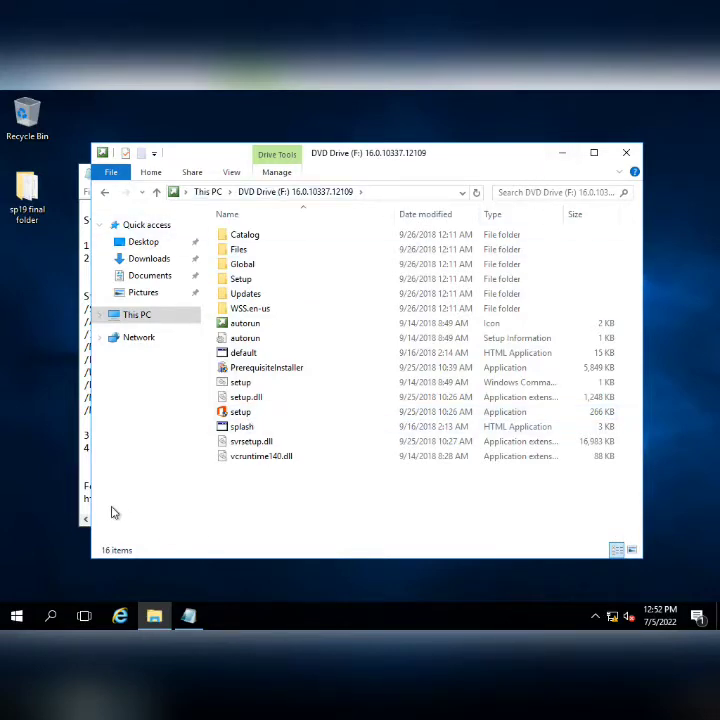
click(85, 470)
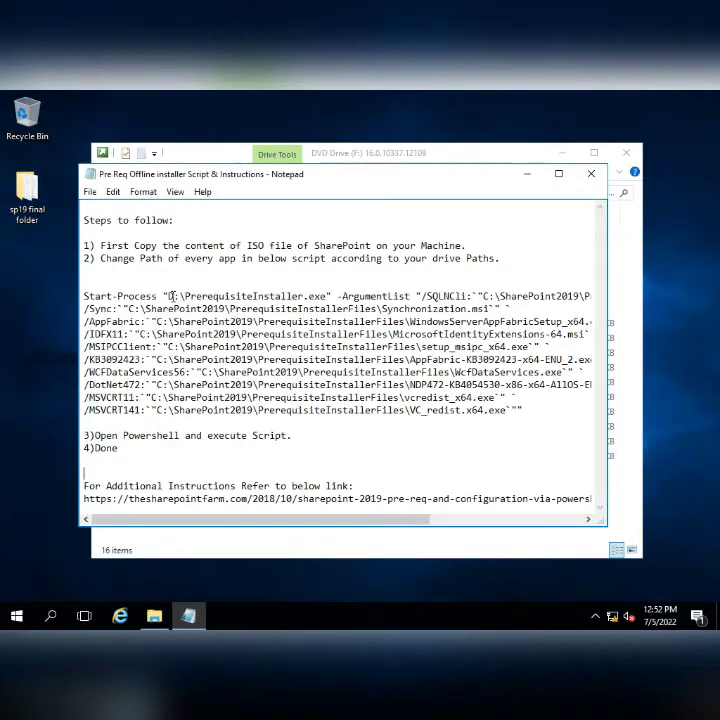
- Change the installer path's drive letter from D to F, checking the name against the F: listing
key(BackSpace)
text(F)
drag(185, 296, 326, 297)
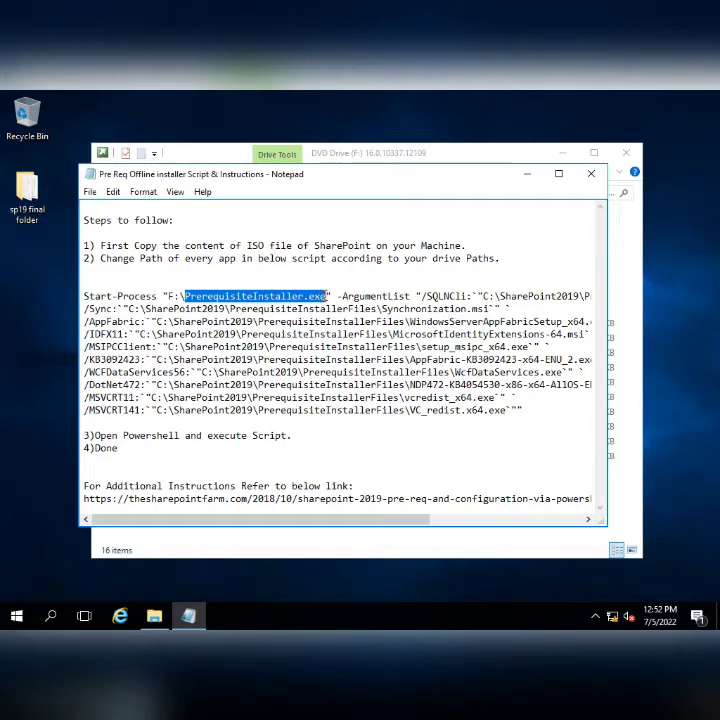
click(156, 615)
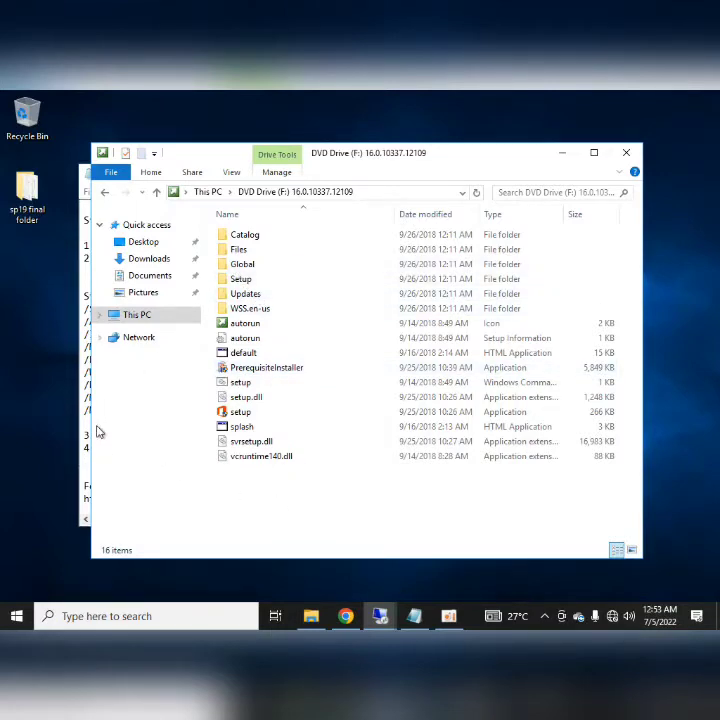
click(87, 468)
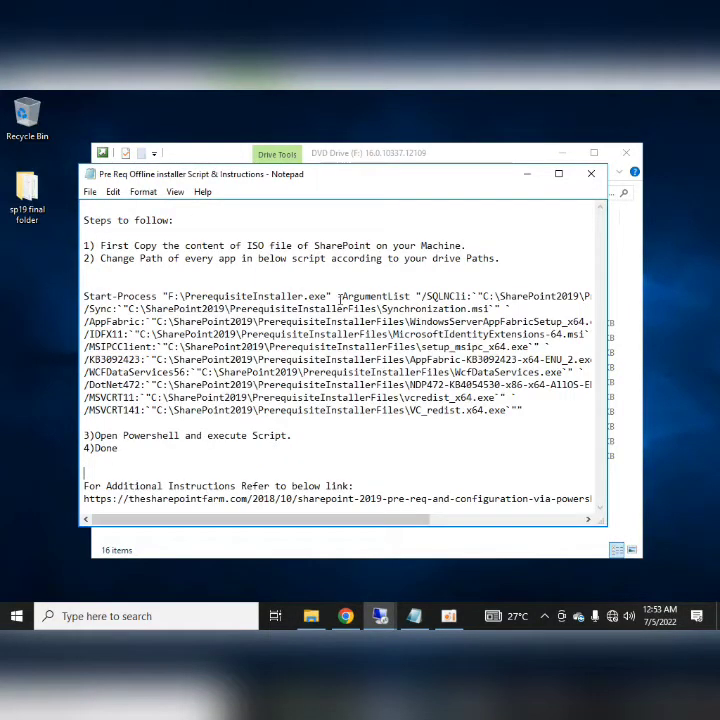
- Review the script's C:\SharePoint2019 paths, marking the SharePoint2019 folder name
drag(340, 298, 452, 297)
click(484, 295)
drag(368, 521, 448, 521)
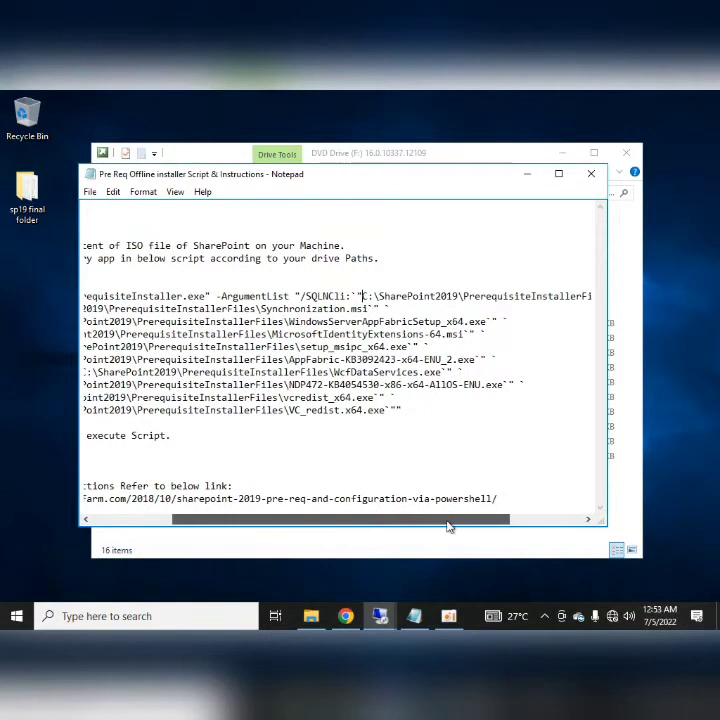
drag(363, 296, 509, 297)
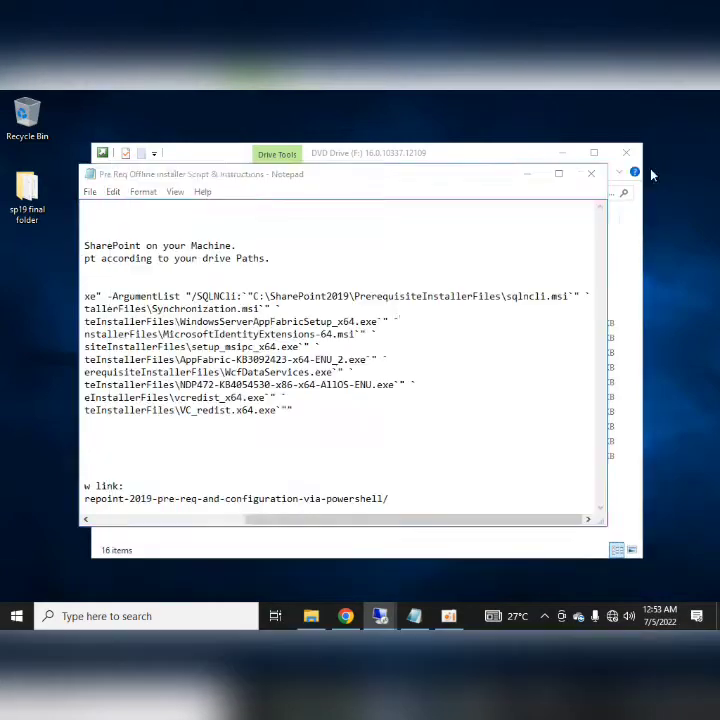
click(432, 316)
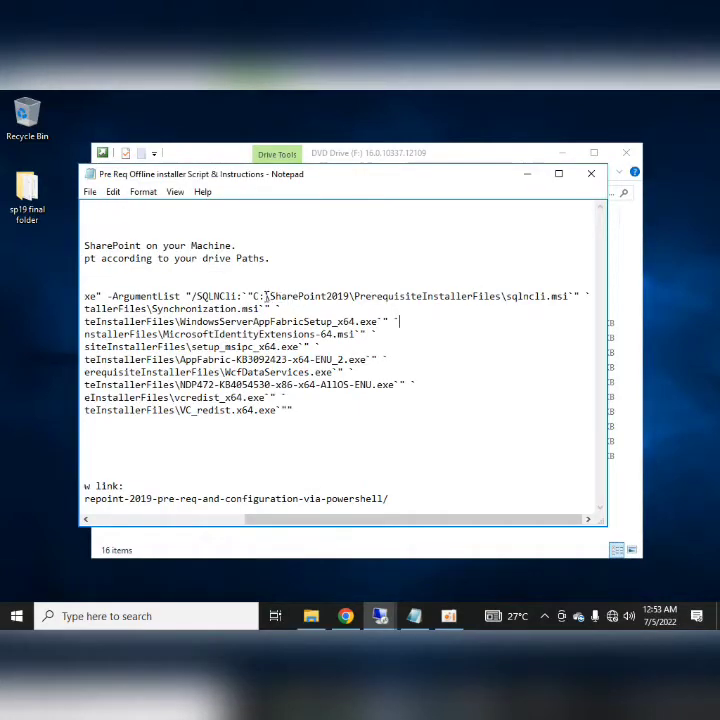
drag(270, 296, 350, 296)
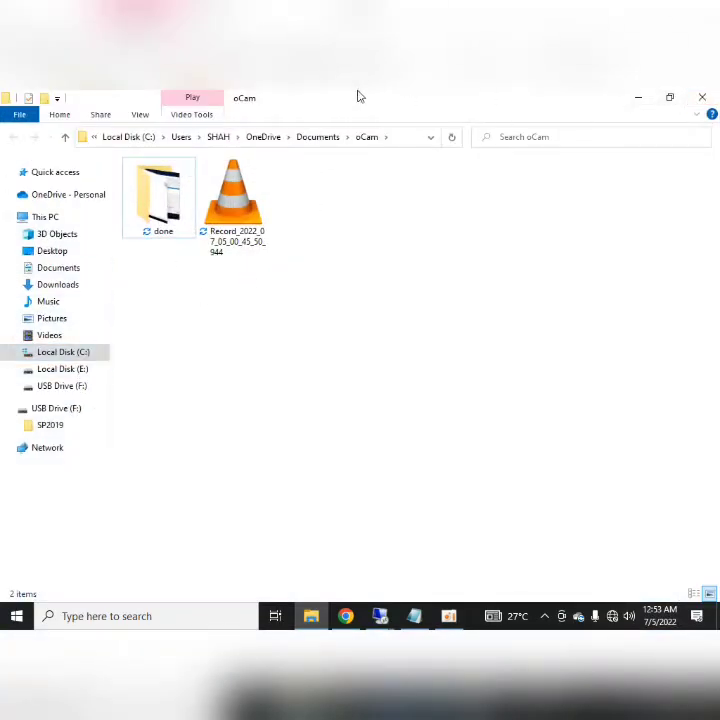
click(638, 97)
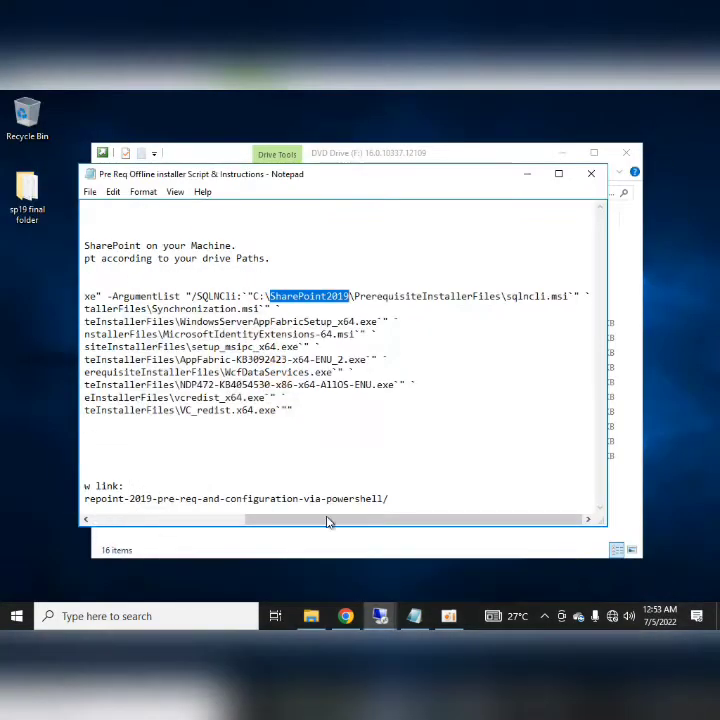
click(20, 616)
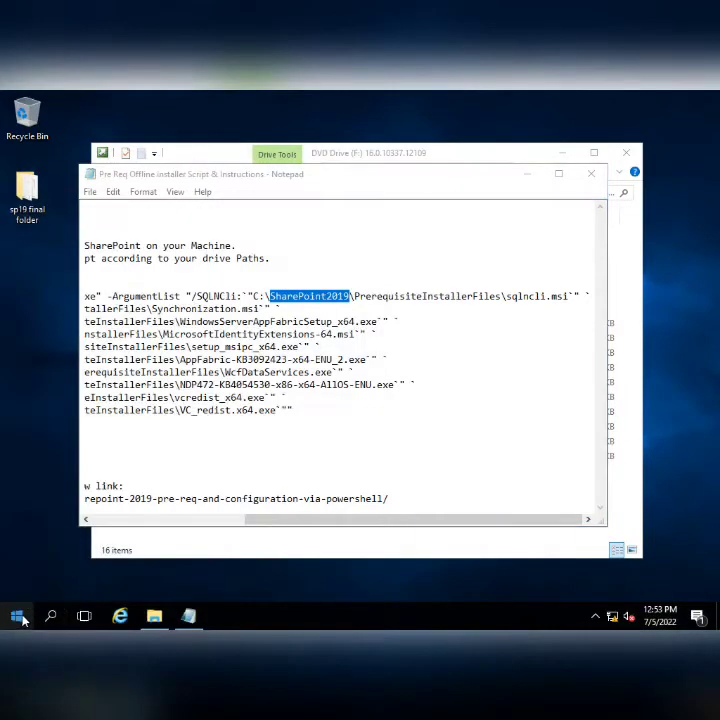
- Create and open a new SharePoint2019 folder at the root of Local Disk (C:)
click(16, 616)
text(this)
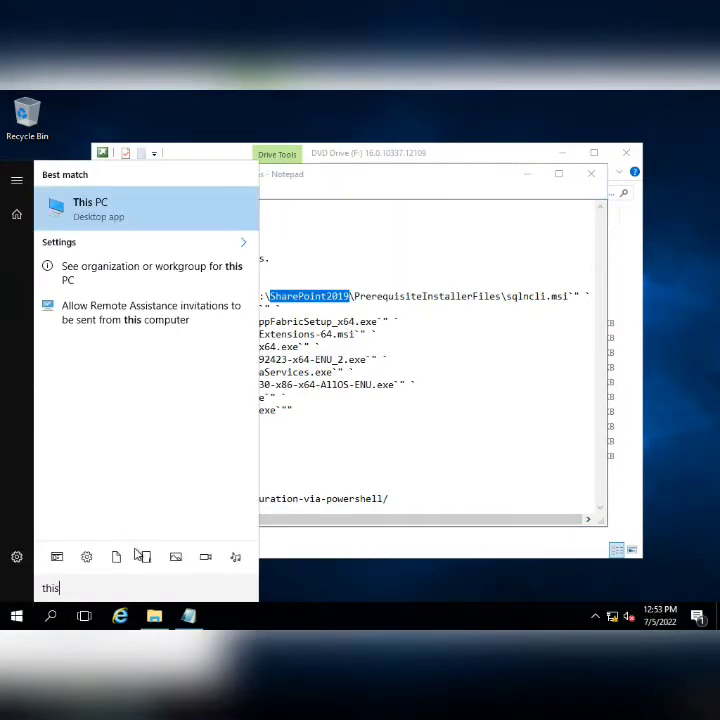
key(Return)
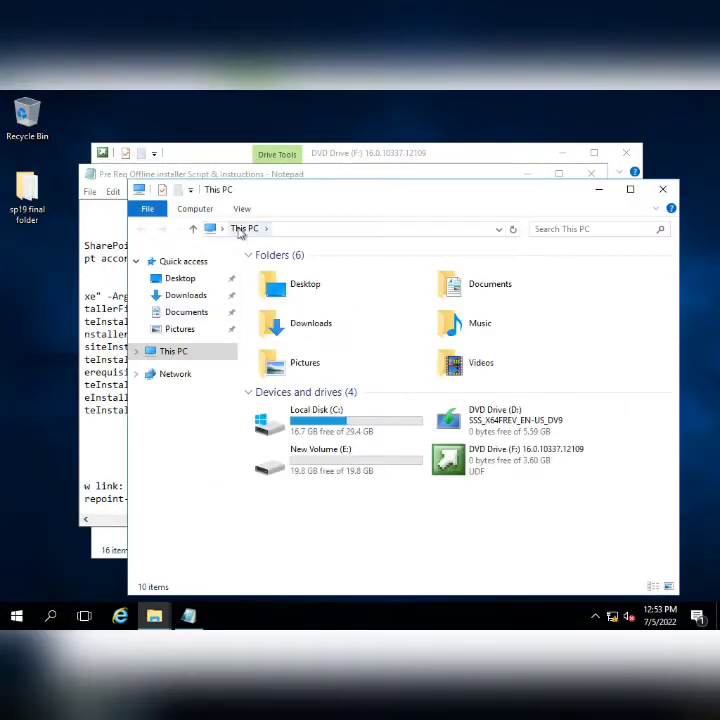
double_click(342, 432)
right_click(299, 412)
mouse_move(331, 545)
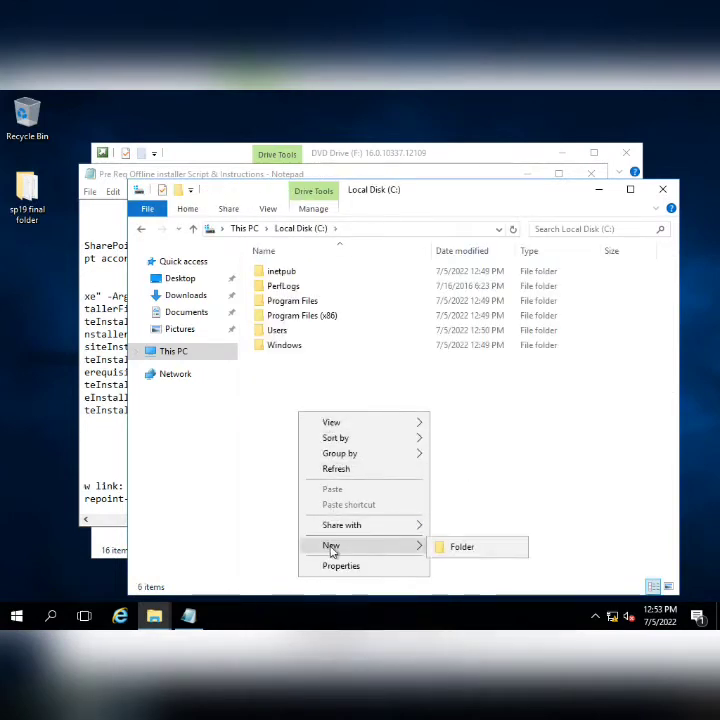
click(455, 547)
text(SharePoint2019)
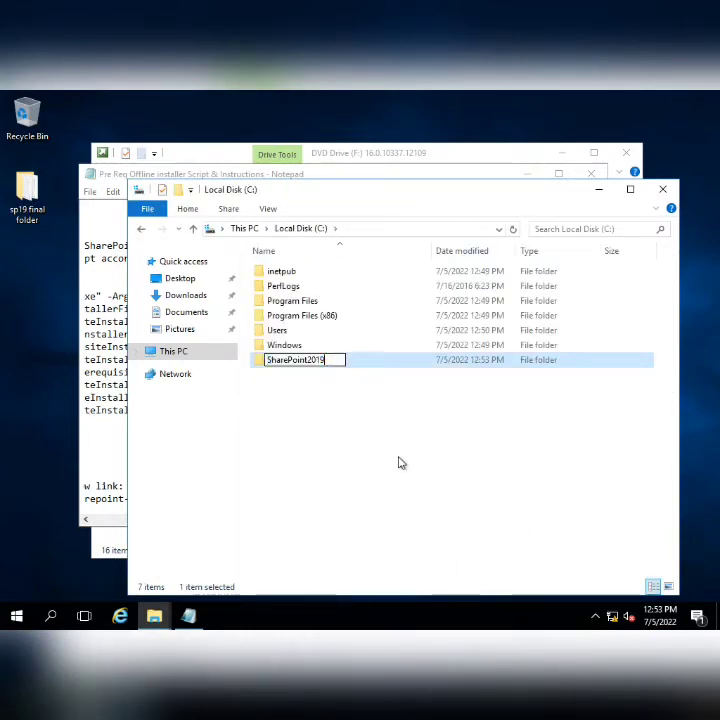
key(Return)
double_click(325, 360)
right_click(284, 367)
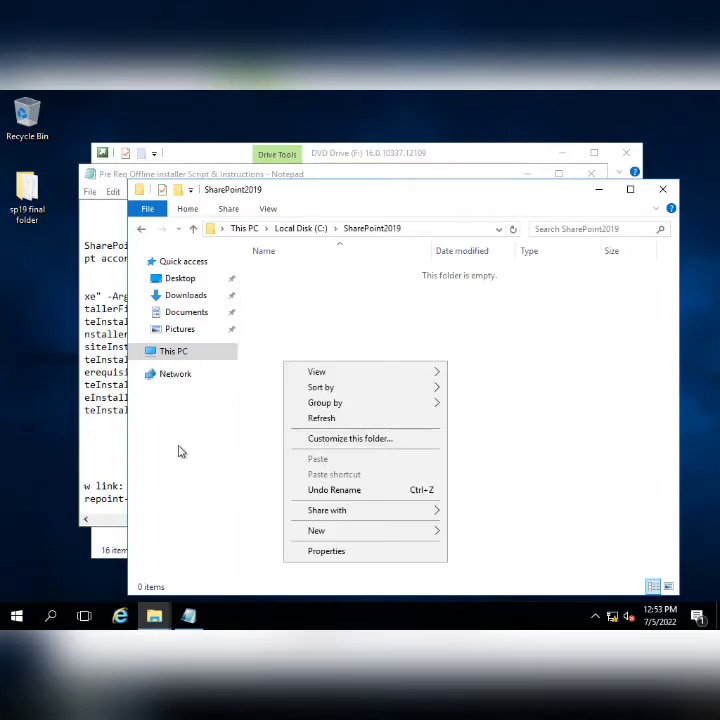
click(124, 457)
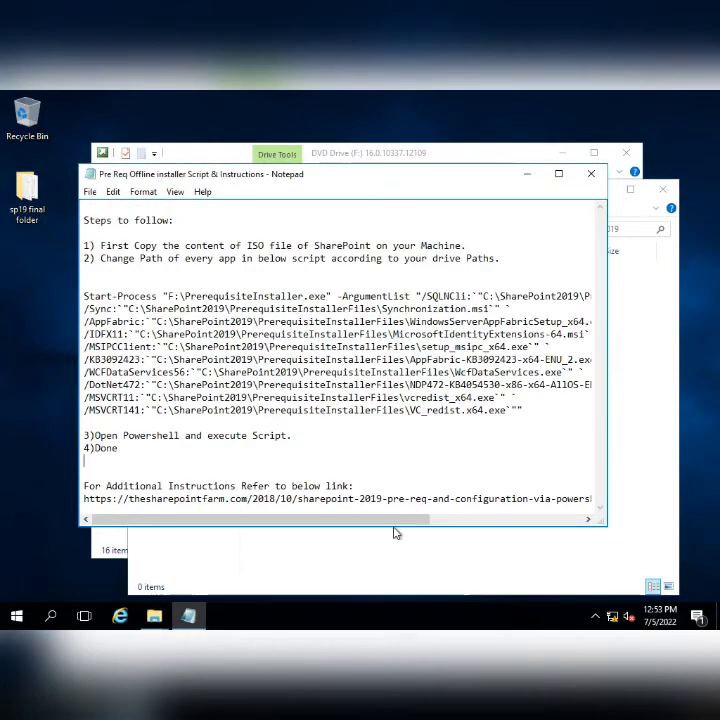
- Create a PrerequisiteInstallerFiles folder inside C:\SharePoint2019, using the name copied from the script
drag(396, 520, 496, 527)
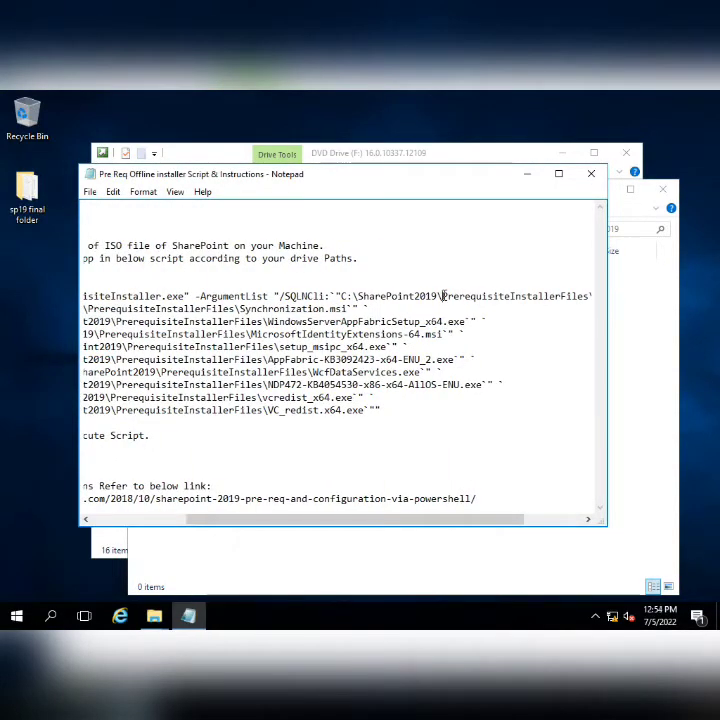
drag(441, 296, 591, 297)
key(ctrl+c)
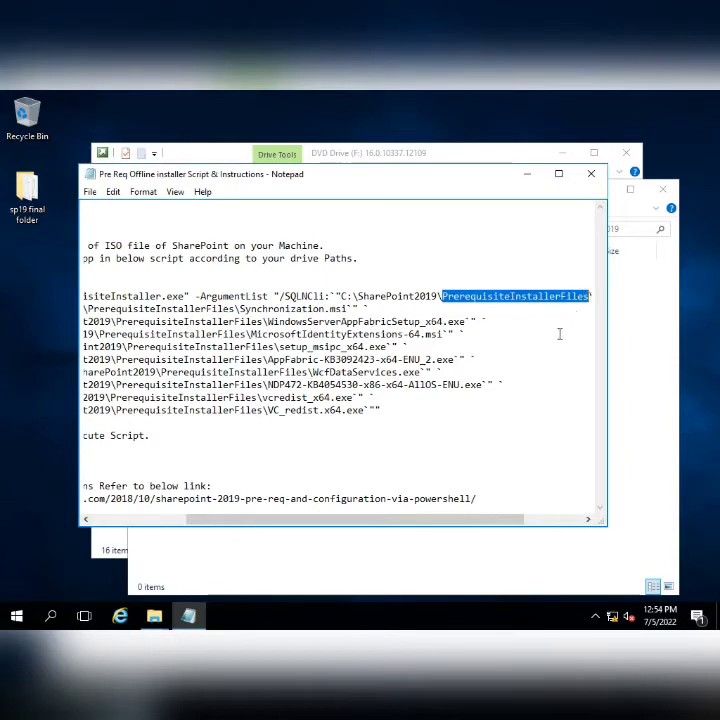
click(340, 549)
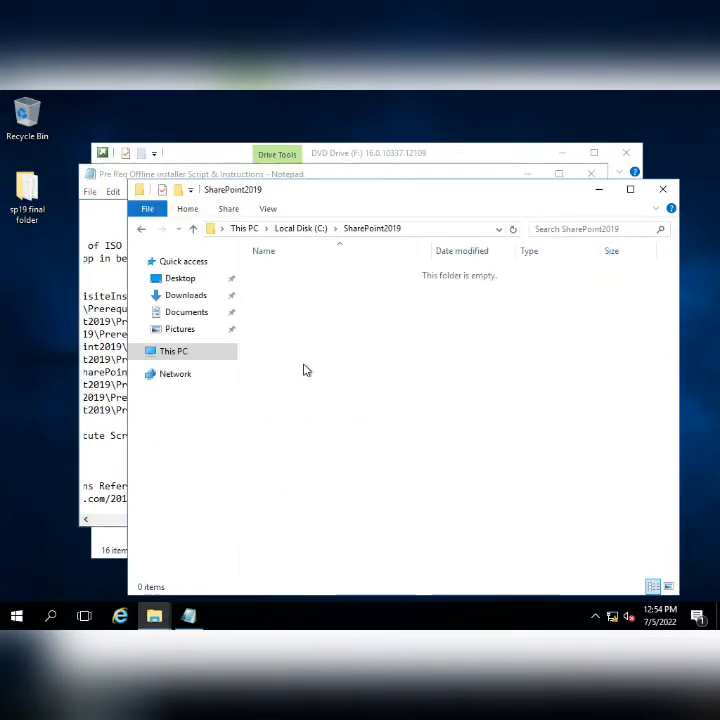
right_click(305, 368)
mouse_move(335, 532)
click(515, 437)
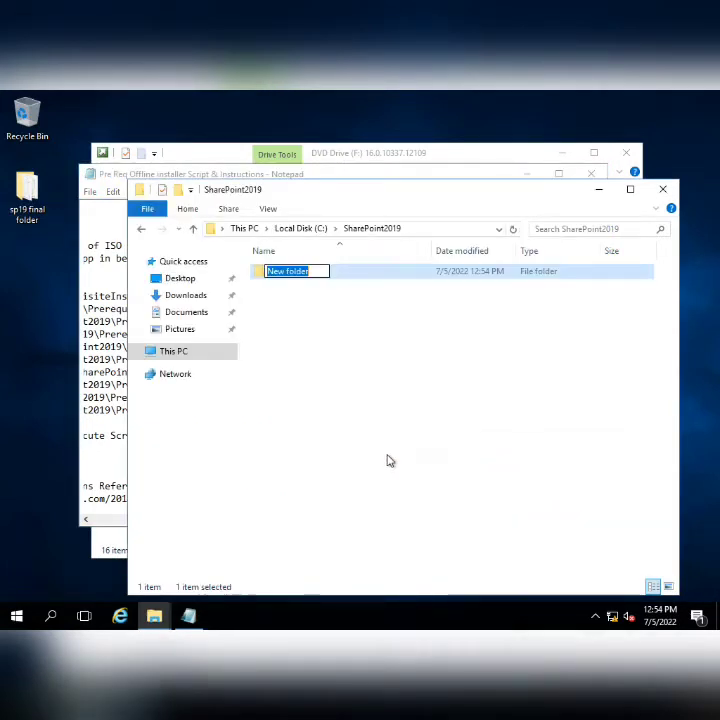
key(ctrl+v)
key(Return)
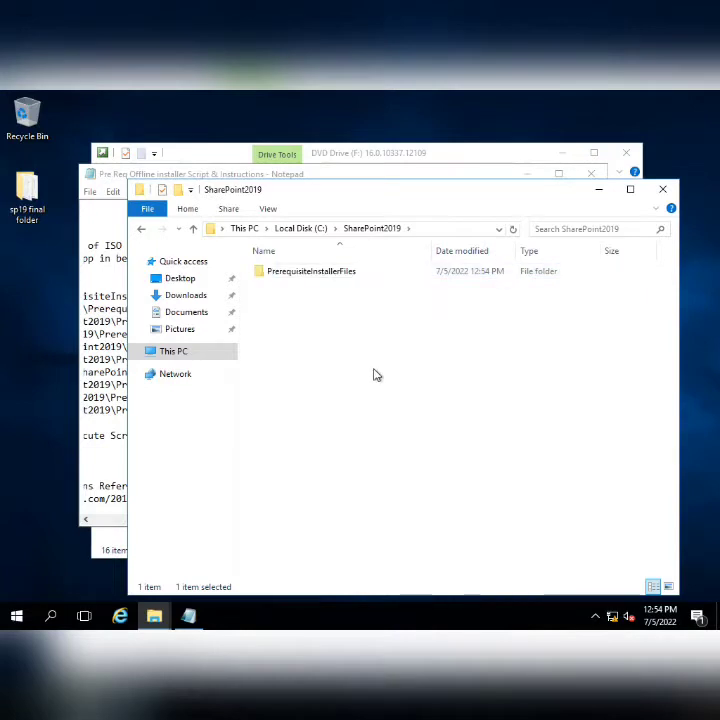
double_click(322, 272)
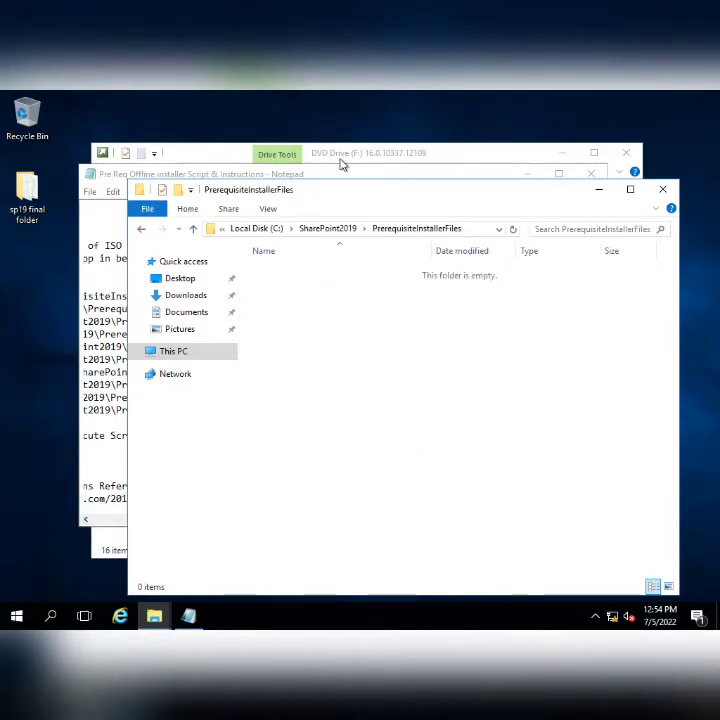
- Copy all 11 Sharepoint Pre-Reqs files into the PrerequisiteInstallerFiles folder
double_click(28, 205)
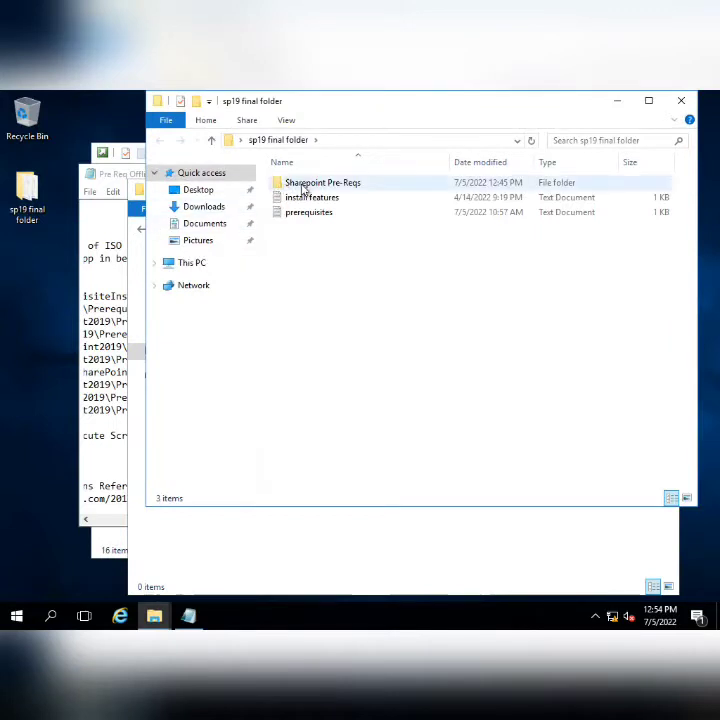
double_click(303, 190)
key(ctrl+a)
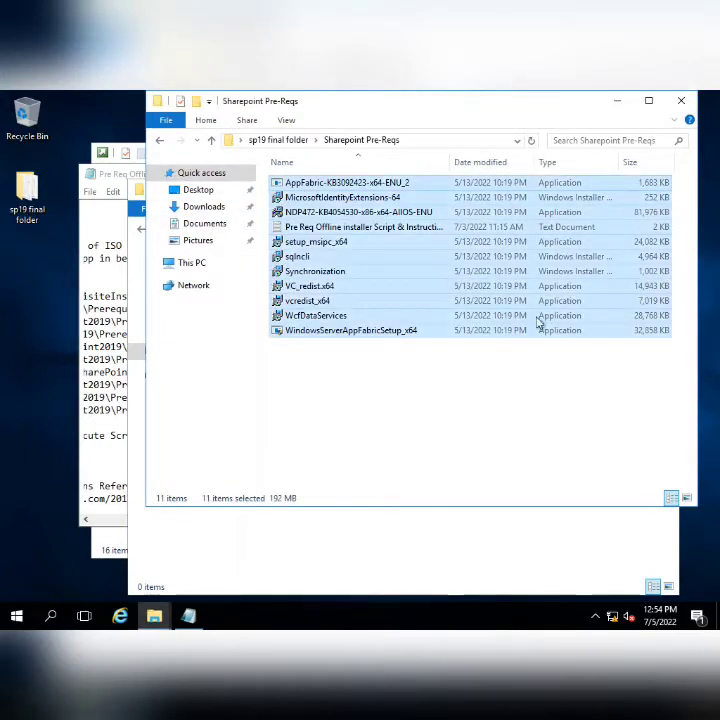
click(617, 100)
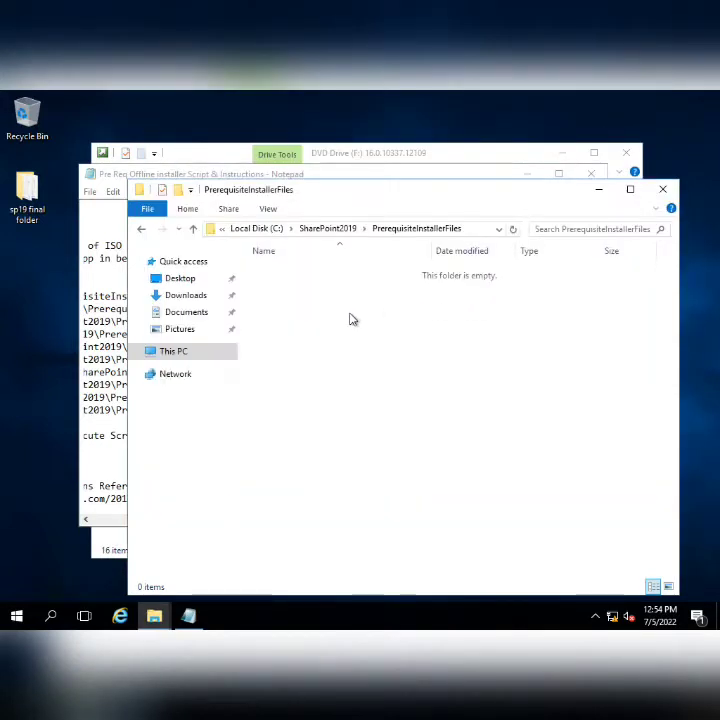
key(ctrl+v)
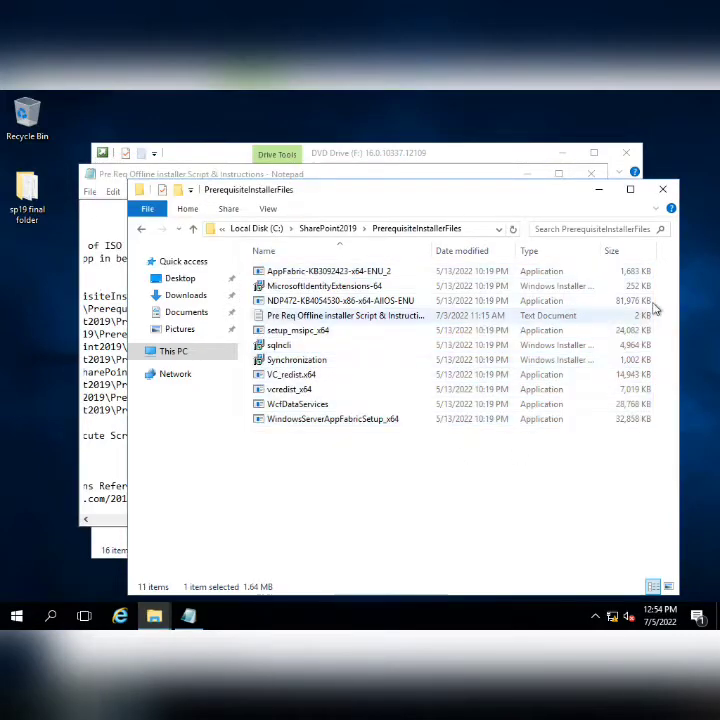
click(662, 189)
click(373, 411)
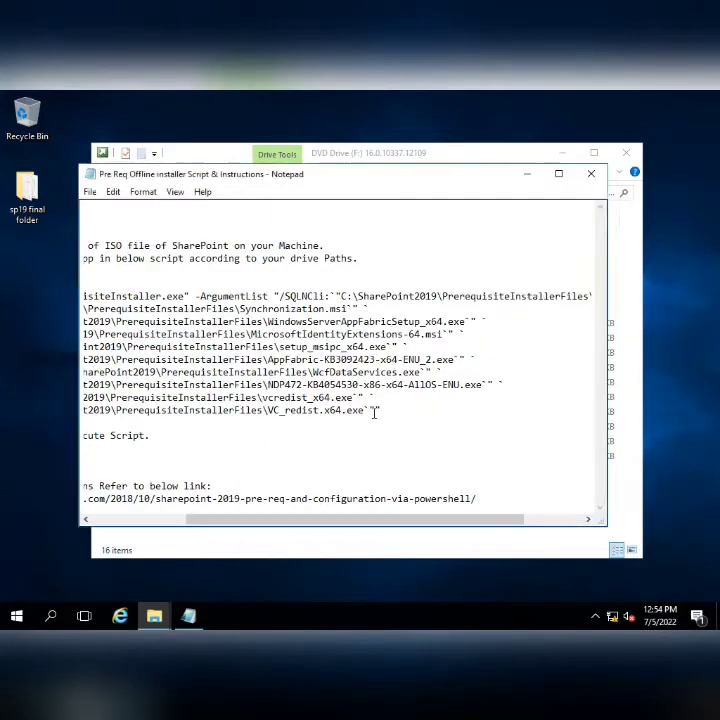
- Copy the Start-Process prerequisite script, then save and close the Notepad notes
key(shift+Home)
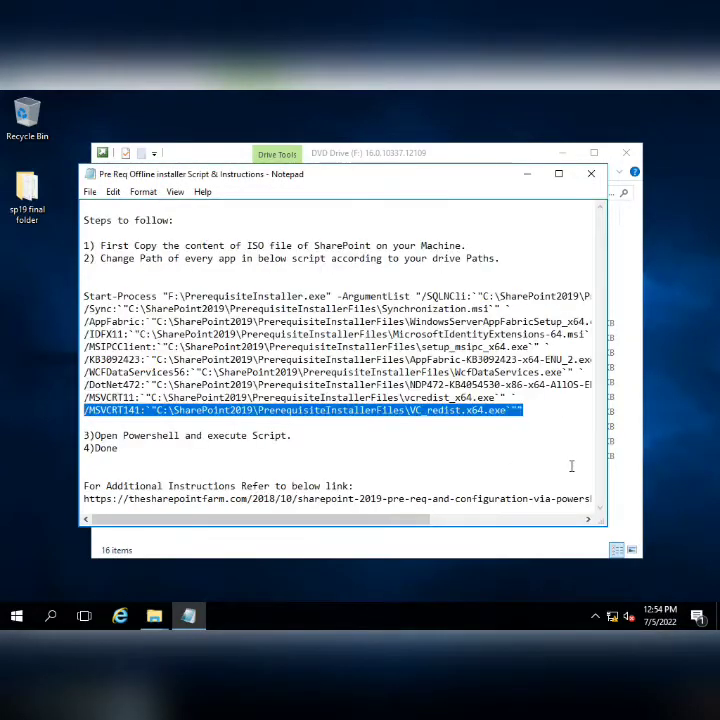
key(shift+Up)
key(shift+Up)
key(shift+Up)
key(shift+Up)
key(shift+Up)
key(shift+Up)
key(shift+Up)
key(shift+Up)
key(shift+Up)
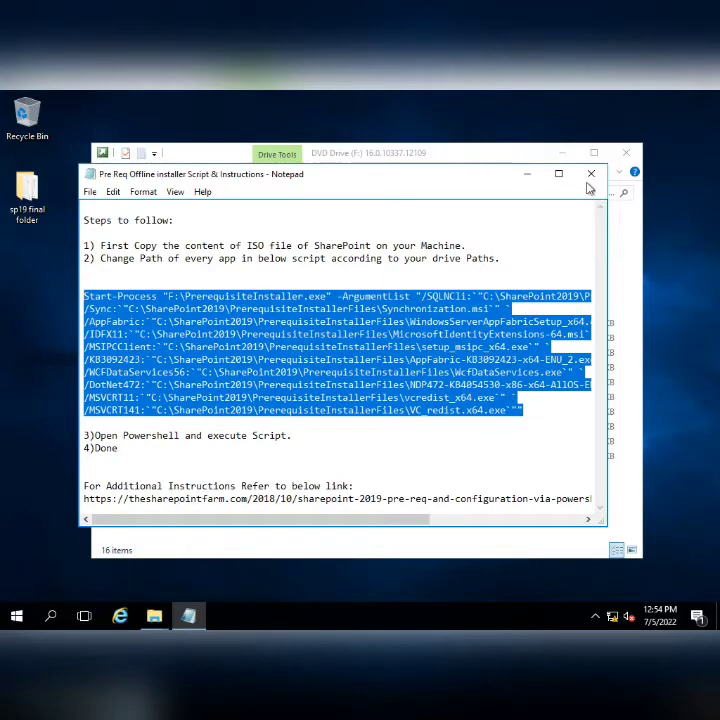
key(alt+F4)
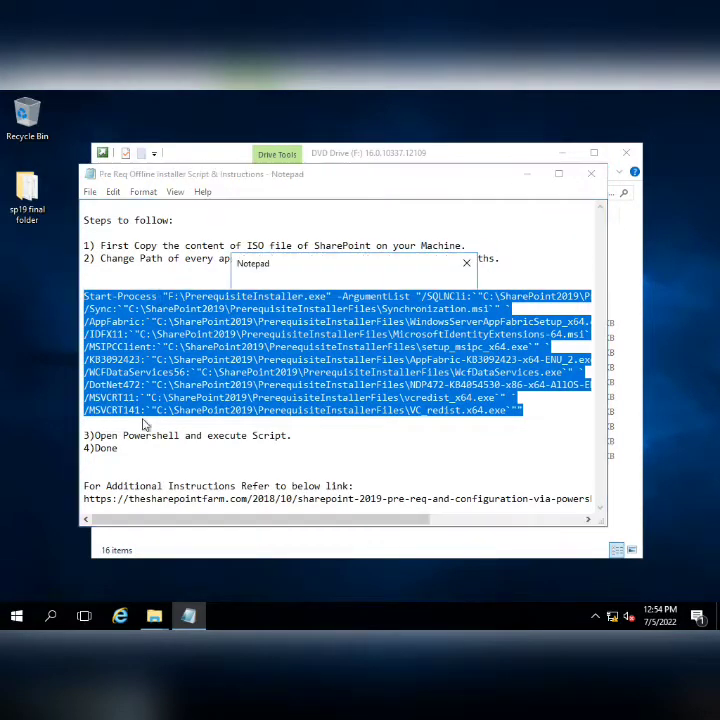
click(323, 378)
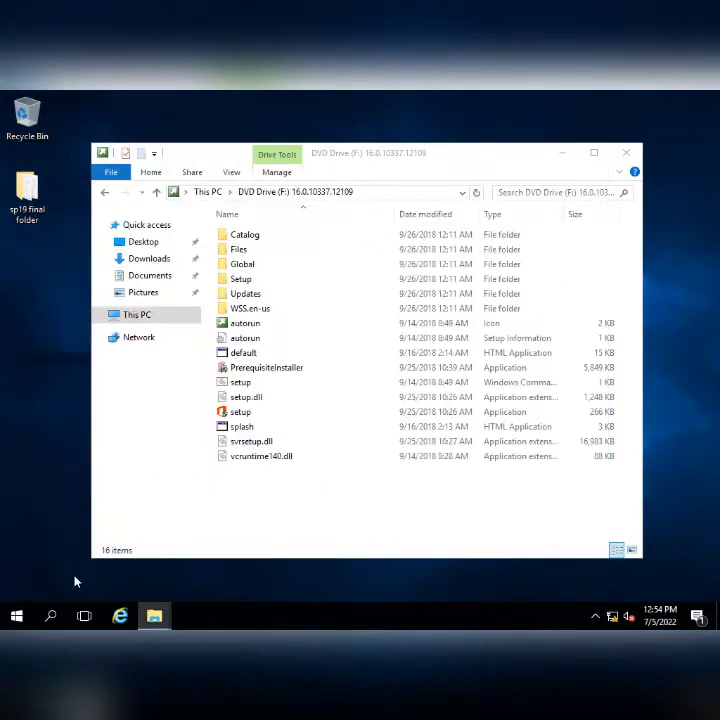
- Launch Windows PowerShell as administrator and approve the UAC prompt
click(12, 616)
text(power)
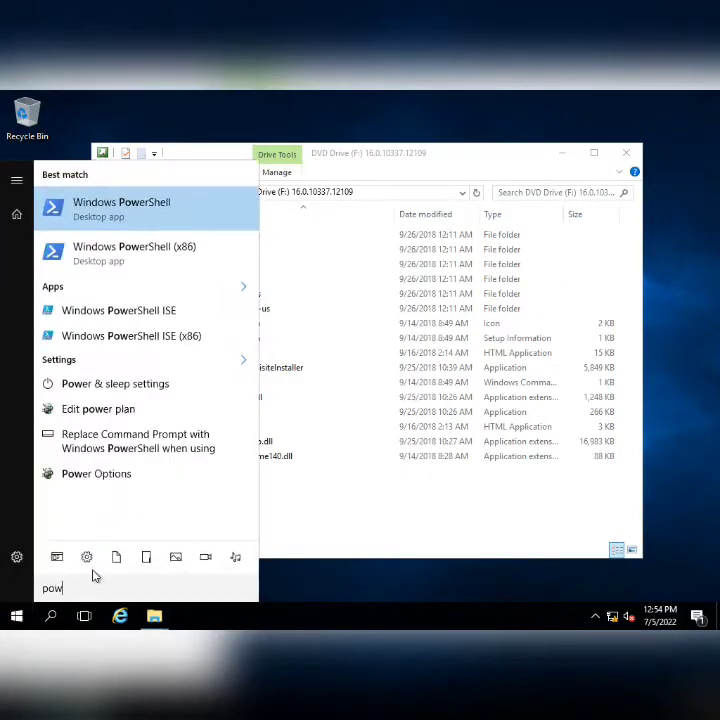
right_click(116, 199)
click(147, 212)
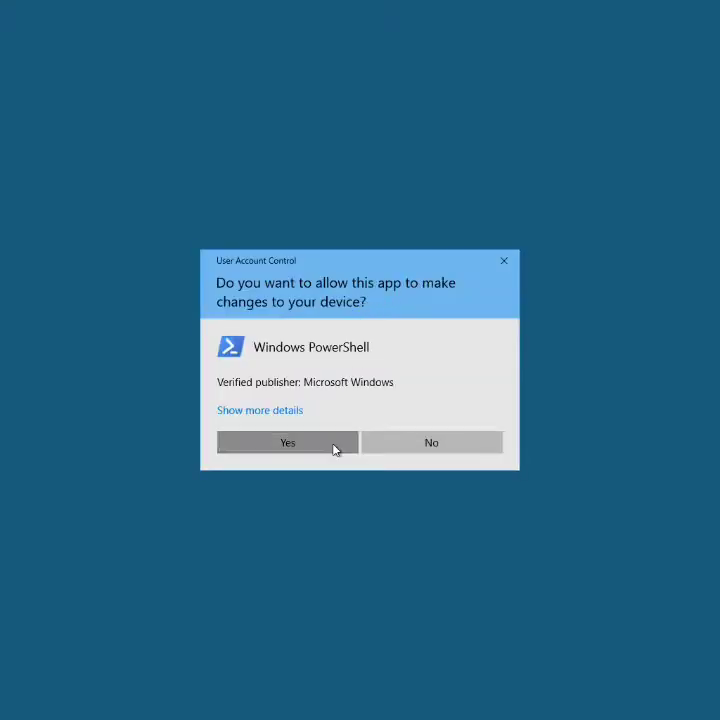
click(336, 446)
- Paste and run the Start-Process command to launch the SharePoint 2019 prerequisite installer
right_click(355, 525)
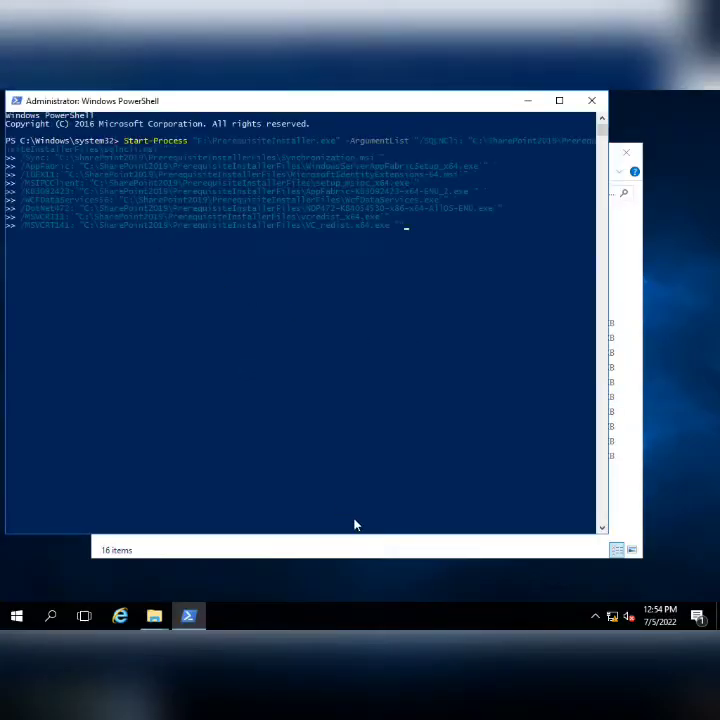
key(Return)
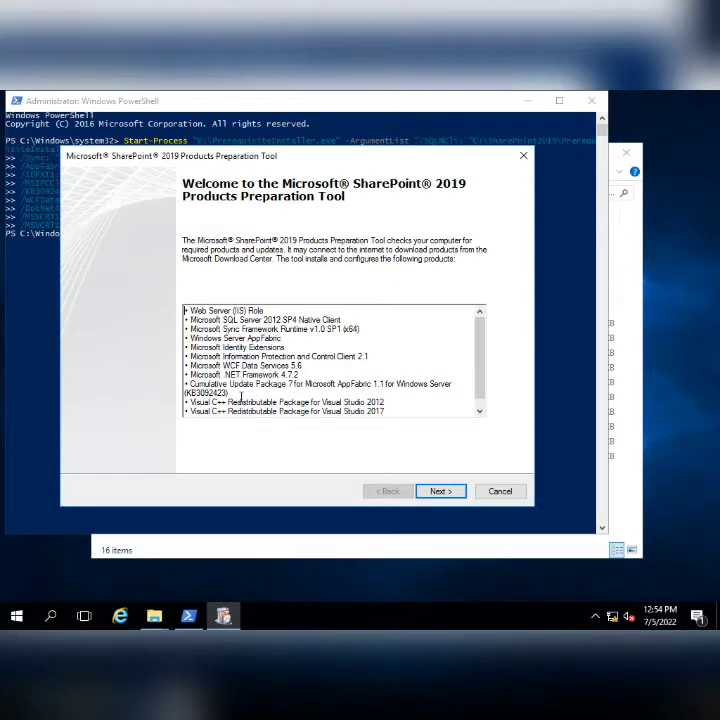
- Accept the Preparation Tool license terms, start the prerequisite installs, and minimize the remote session
drag(186, 311, 288, 436)
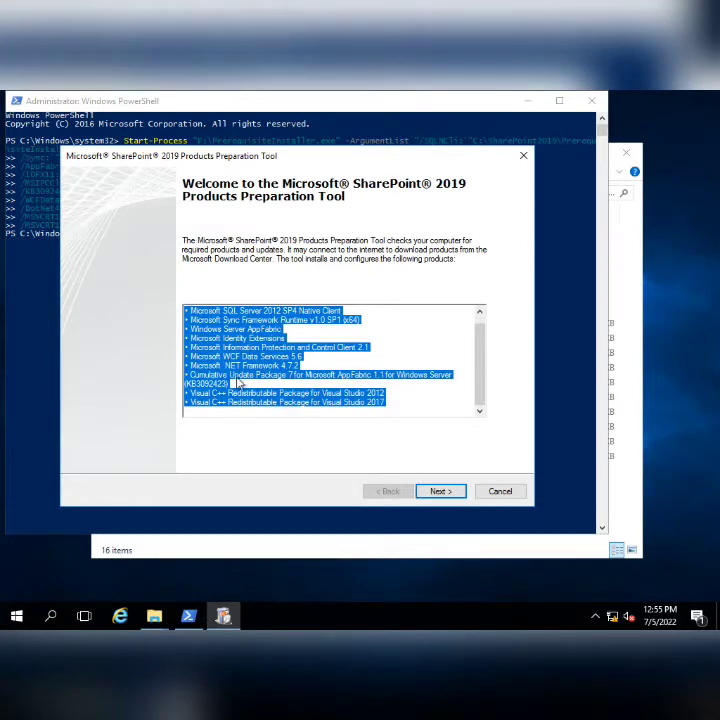
click(313, 410)
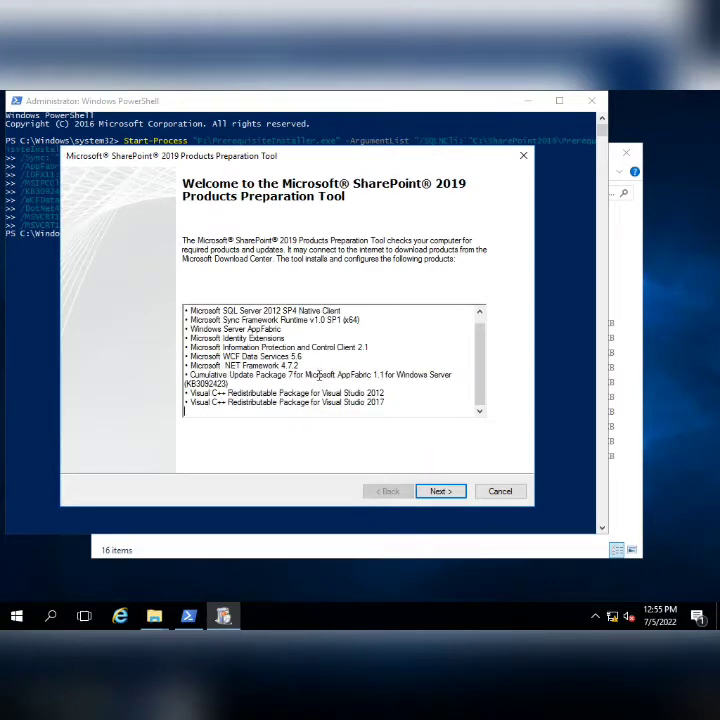
click(443, 492)
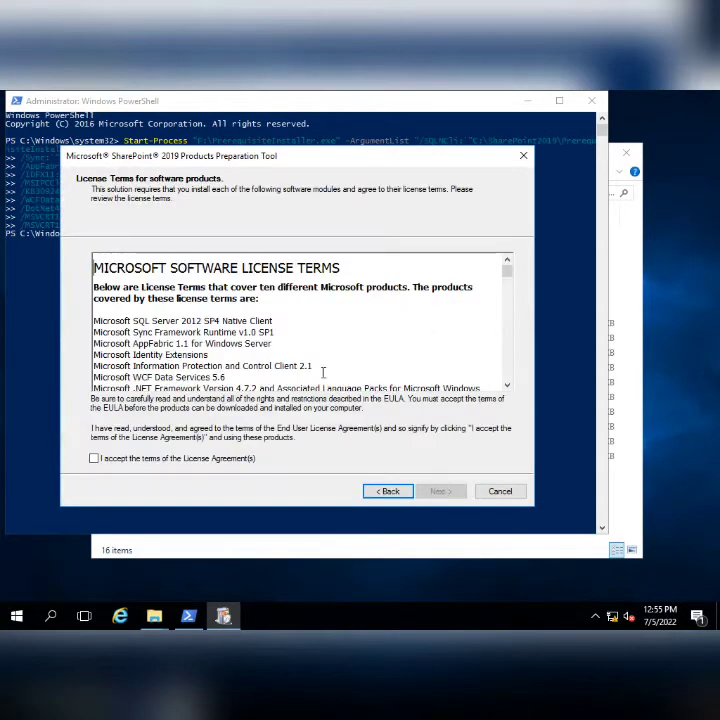
click(94, 459)
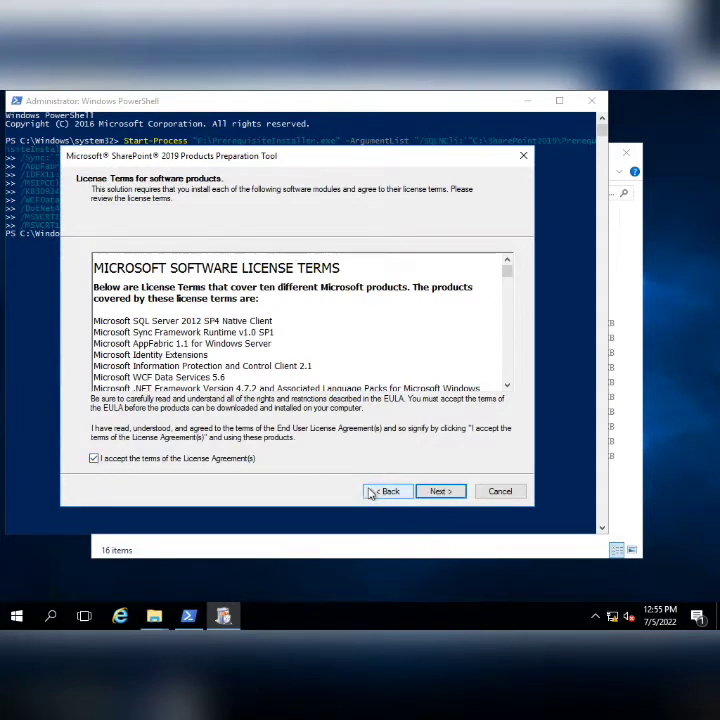
click(430, 492)
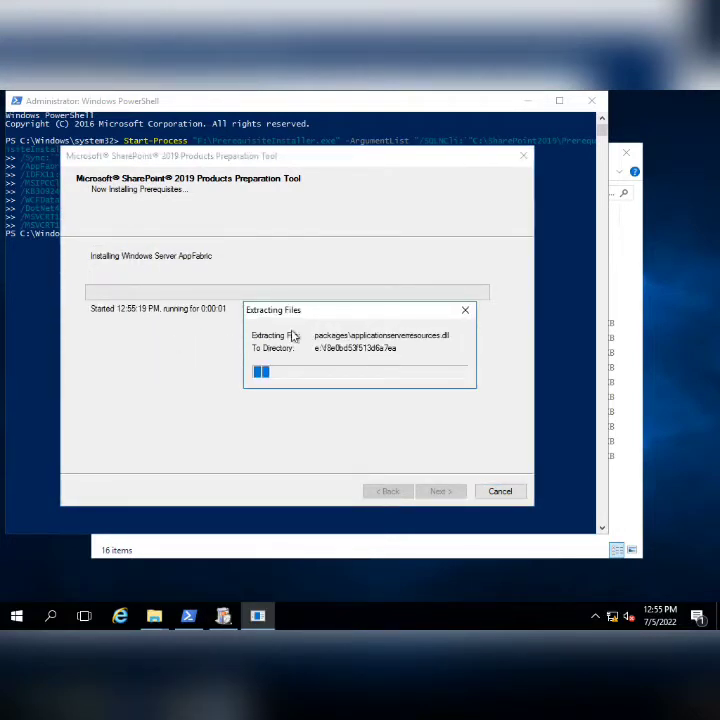
mouse_move(448, 102)
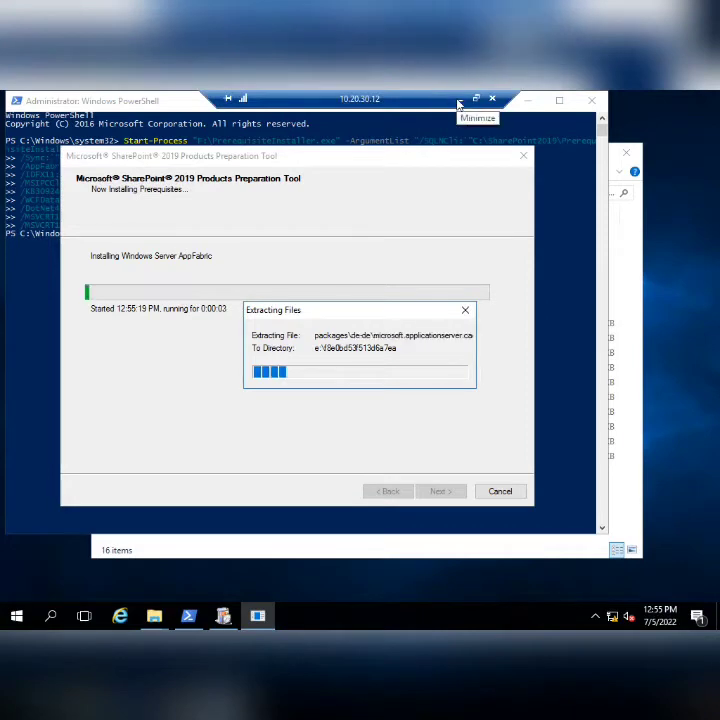
click(458, 103)
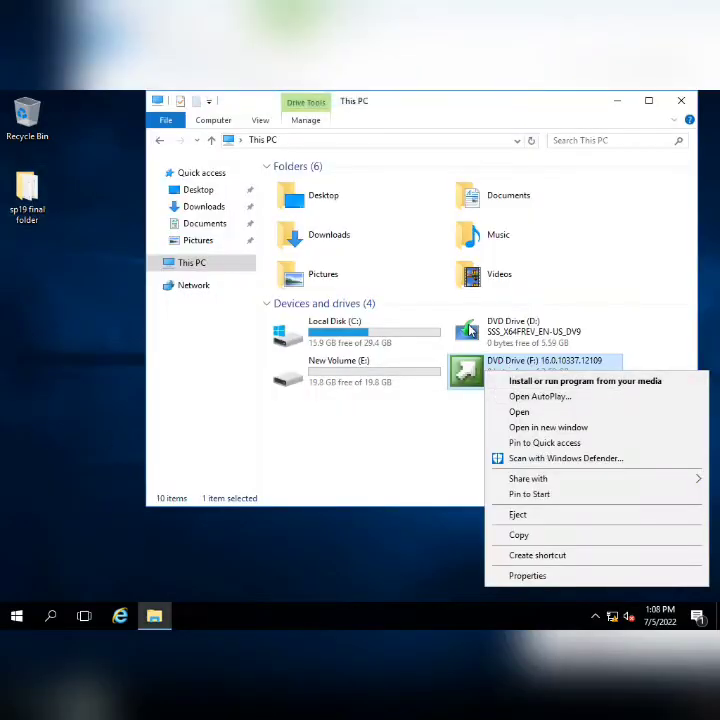
- Run Install SharePoint Server from DVD drive F:, approve UAC, and minimize the remote session
click(515, 382)
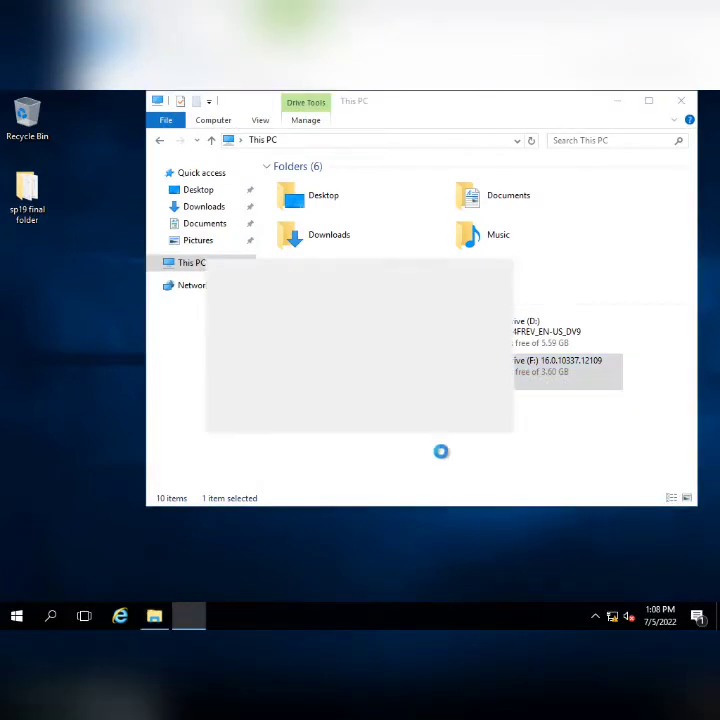
click(618, 102)
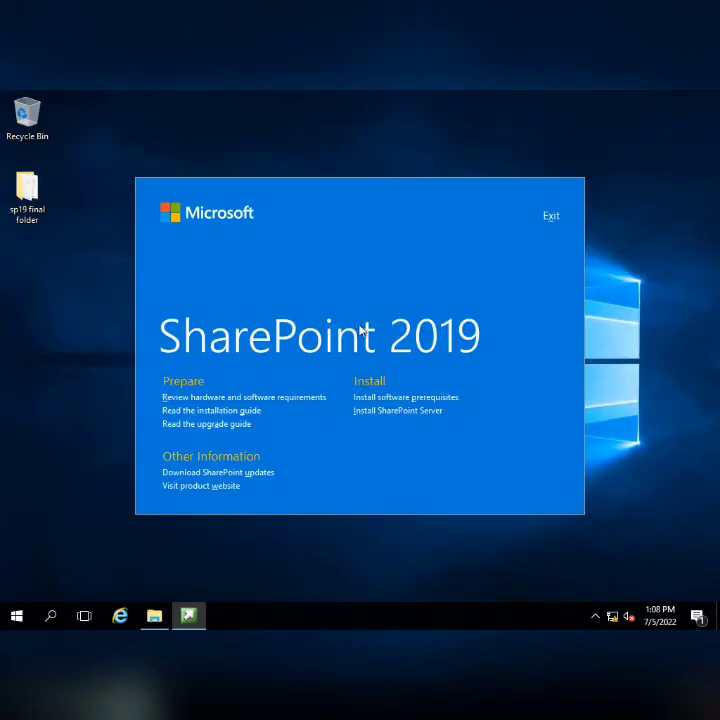
click(395, 411)
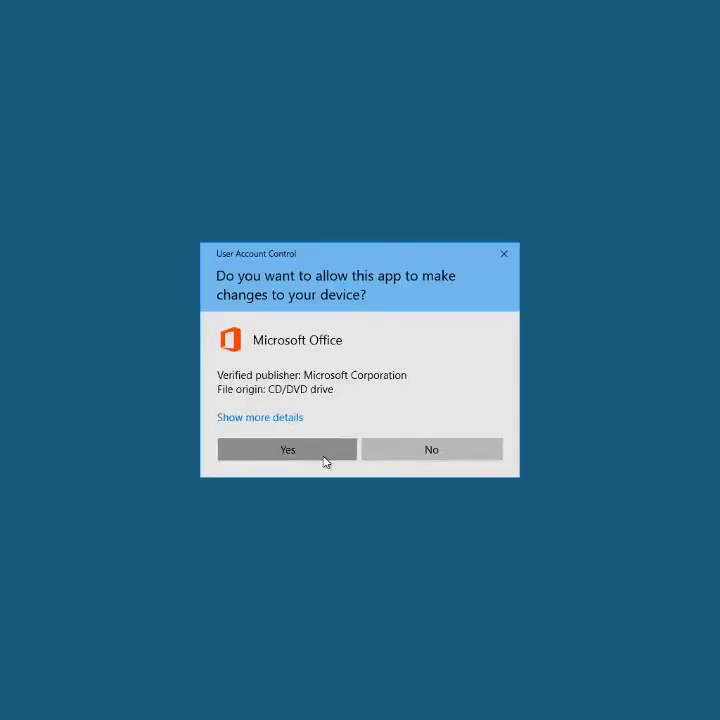
click(328, 453)
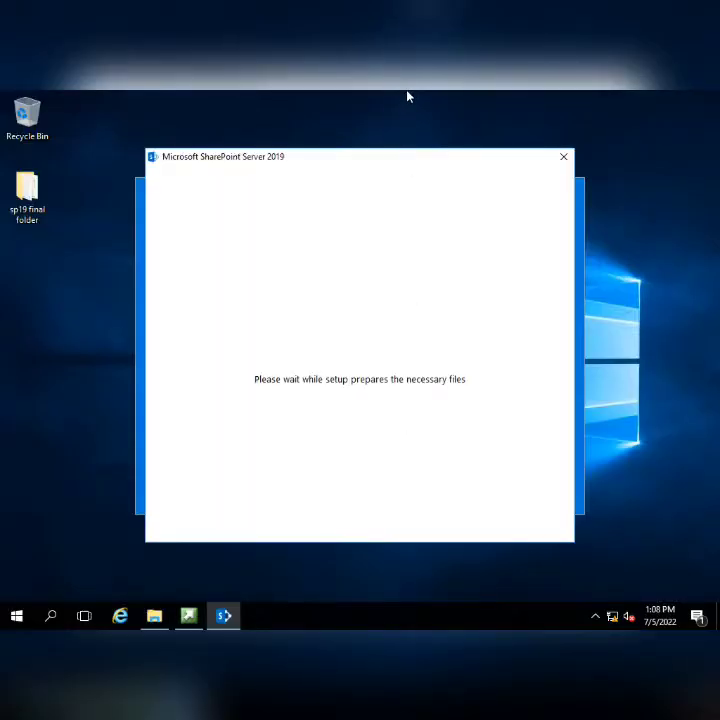
mouse_move(409, 92)
click(460, 99)
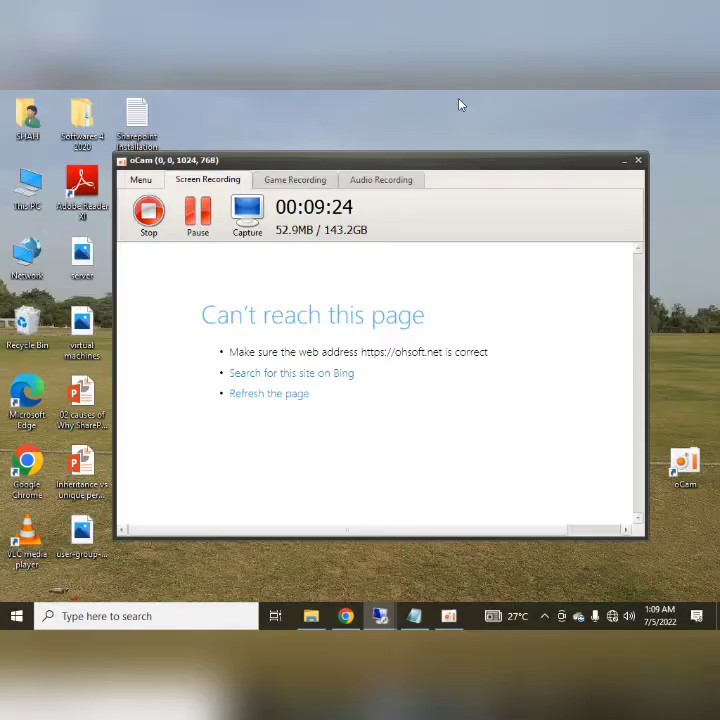
- Restore the remote server session from the host taskbar
click(381, 616)
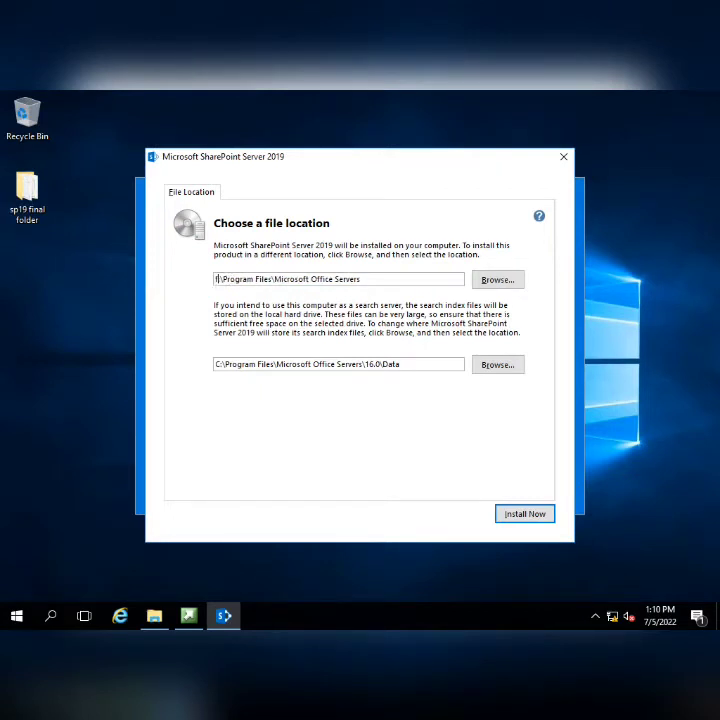
- Change the install path to E:\Microsoft Office Servers and index path to E:\Microsoft Office Servers\16.0\Data
key(BackSpace)
text(F)
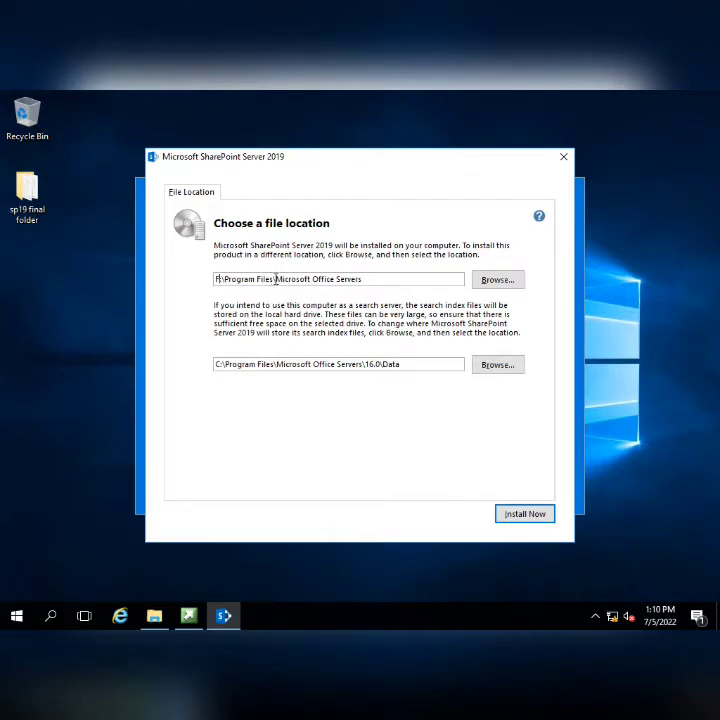
drag(275, 280, 226, 282)
key(BackSpace)
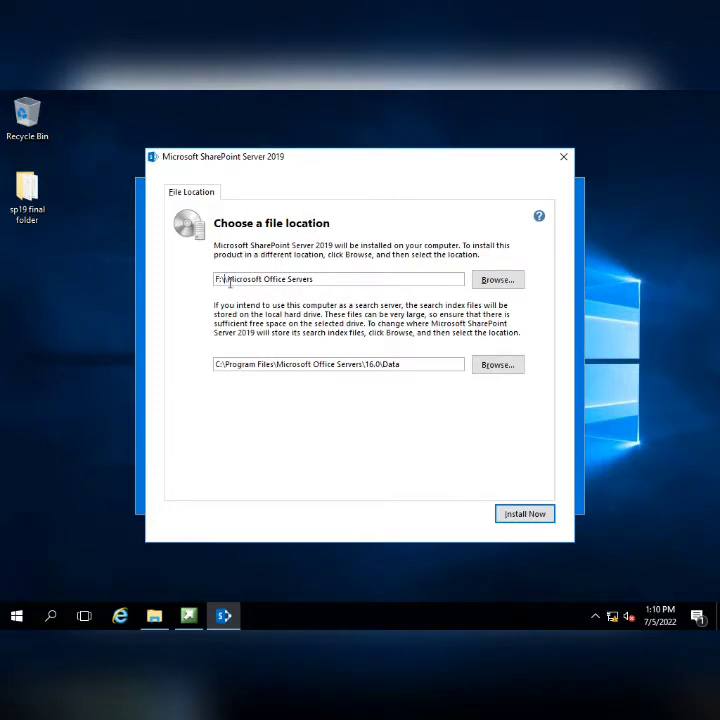
key(BackSpace)
click(156, 614)
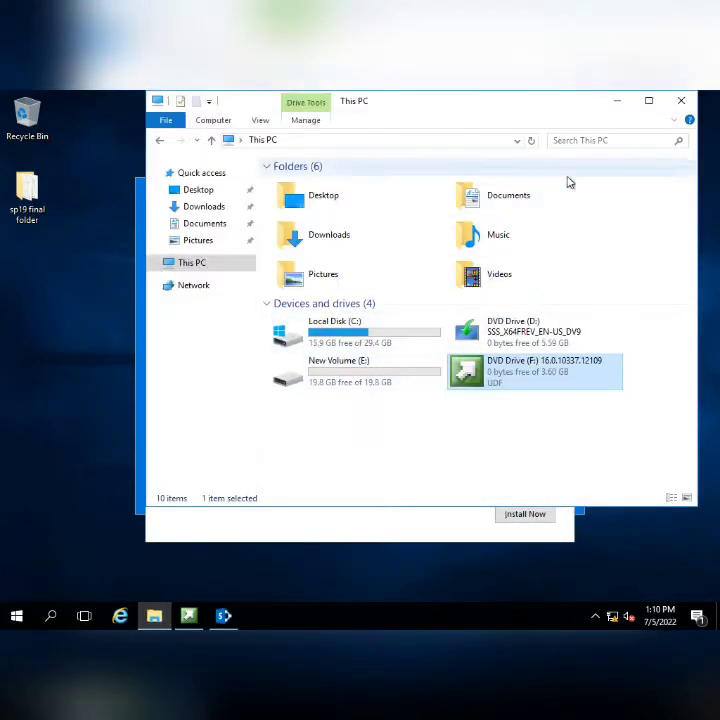
click(618, 101)
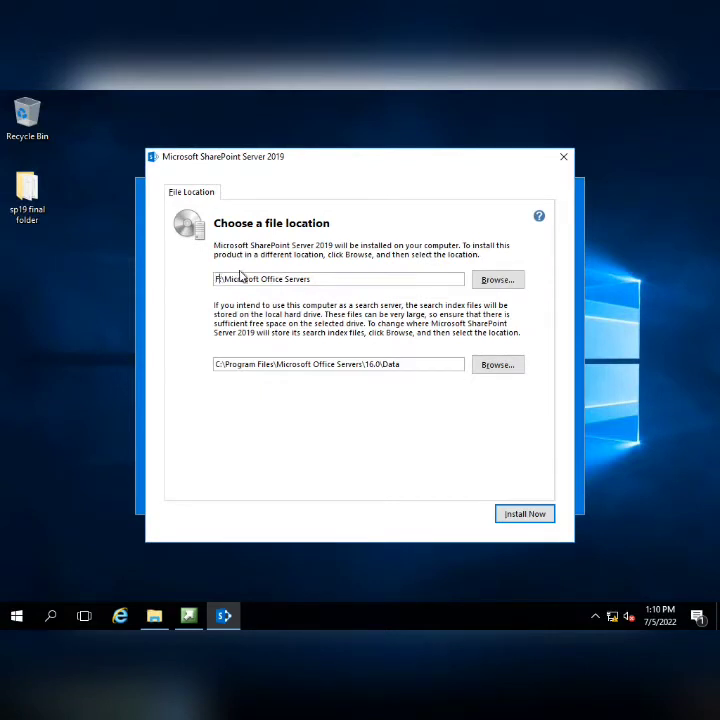
key(BackSpace)
key(BackSpace)
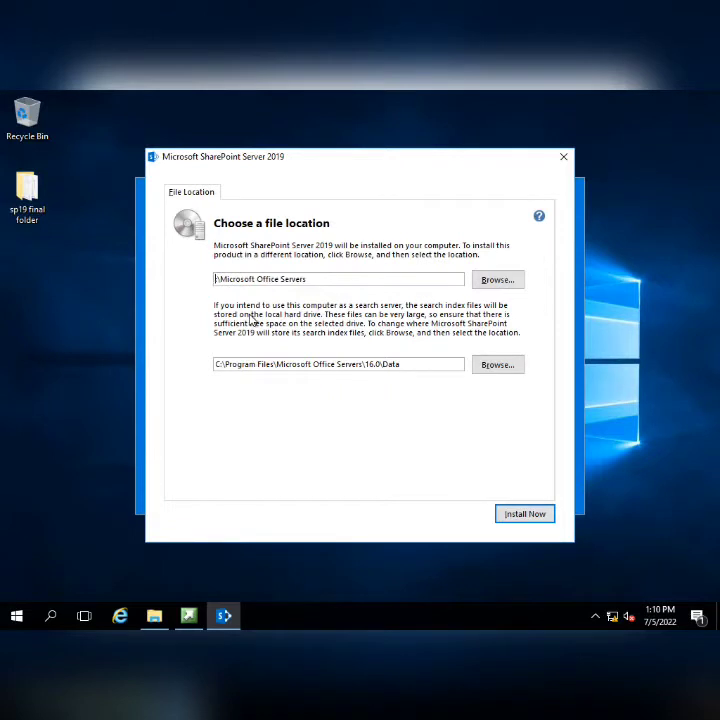
text(E:)
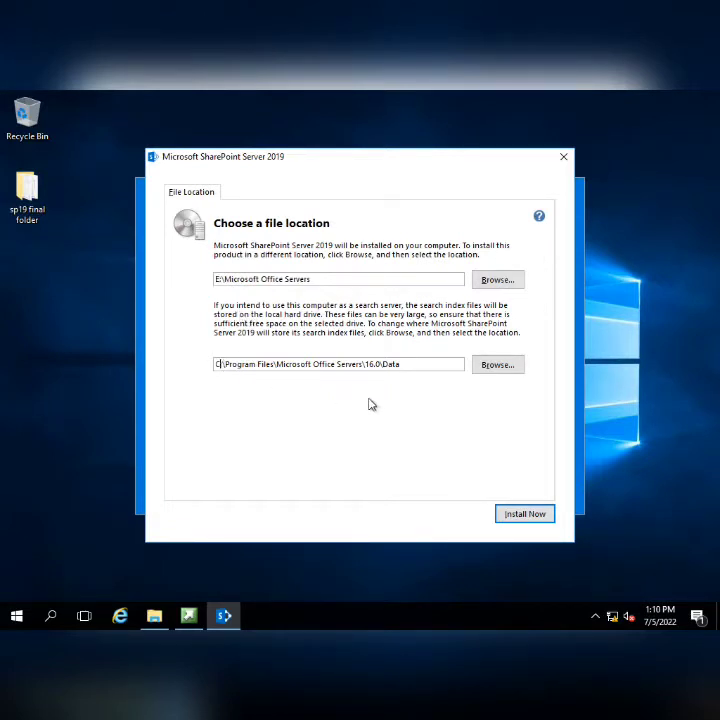
text(E)
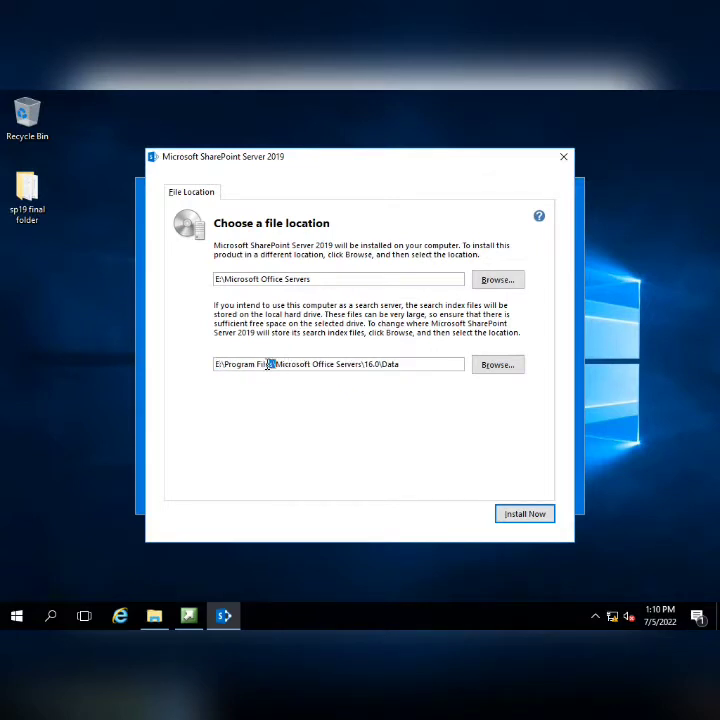
drag(268, 364, 231, 366)
key(BackSpace)
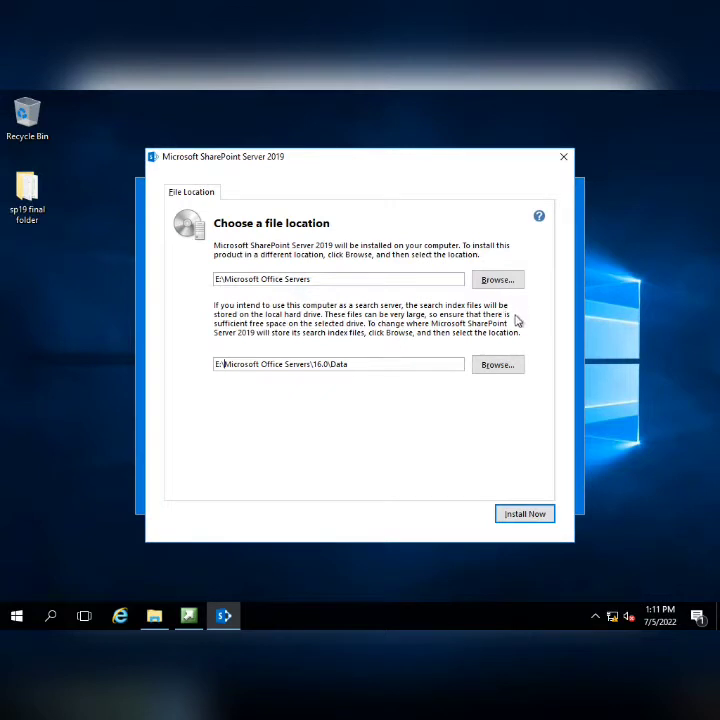
- Install SharePoint Server 2019 and wait for the Configuration Wizard welcome page
click(525, 517)
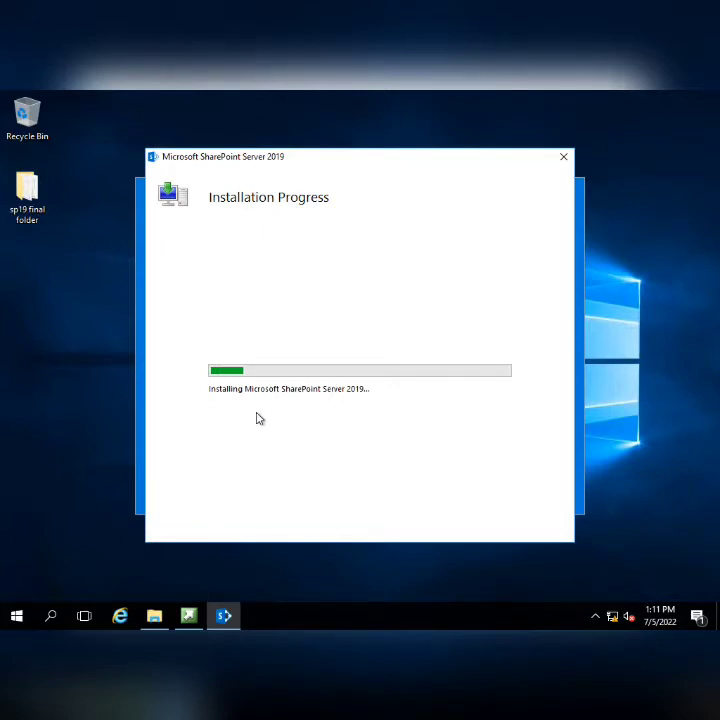
mouse_move(514, 91)
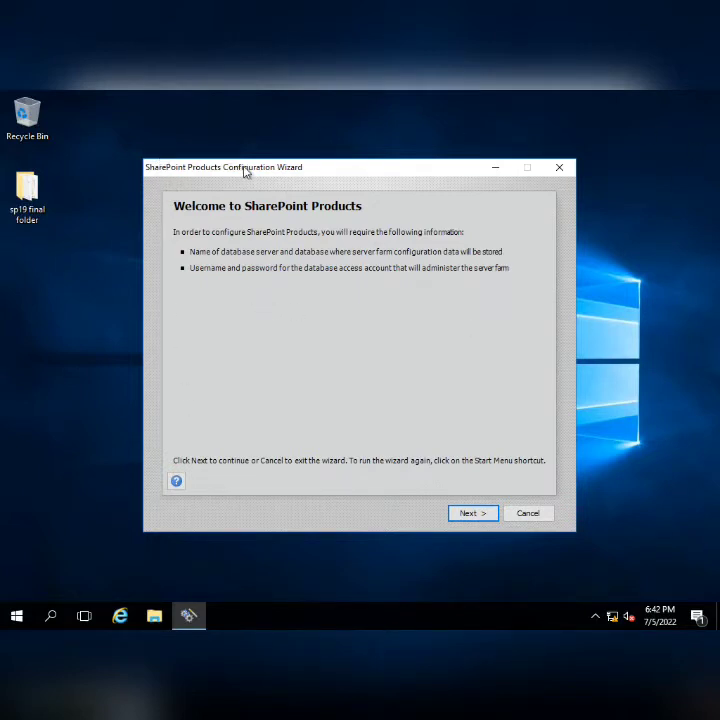
- Confirm the services restart and choose Create a new server farm
click(465, 514)
click(405, 440)
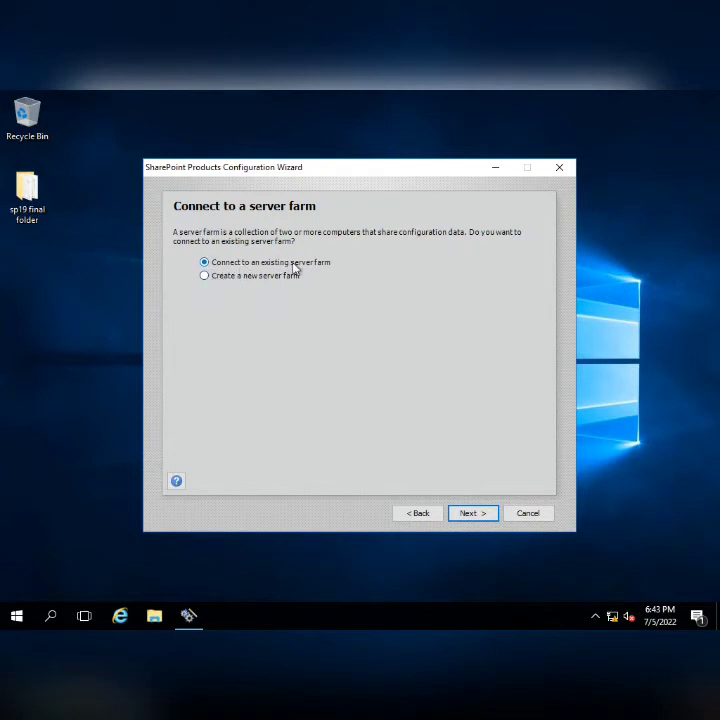
click(213, 279)
click(477, 515)
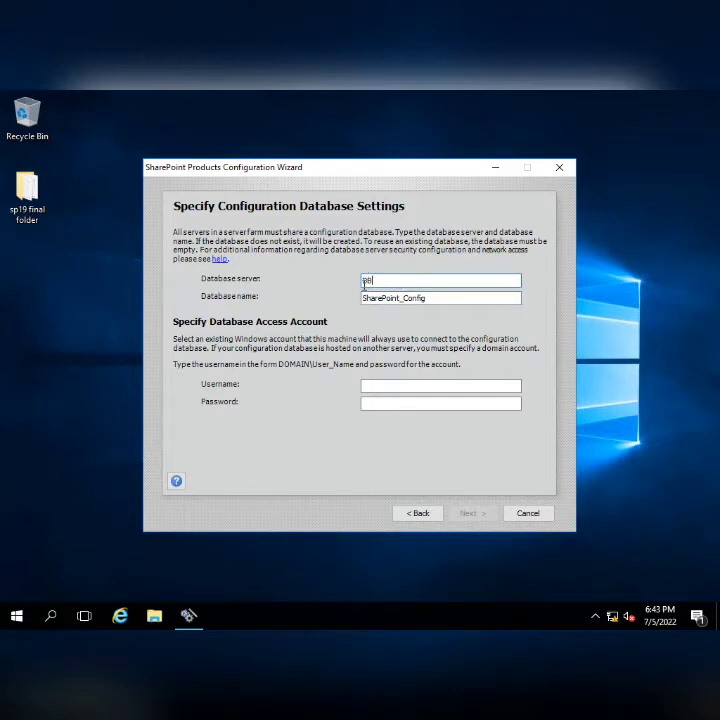
- Enter the SQL service account's domain-qualified username and its password as database access account
click(379, 387)
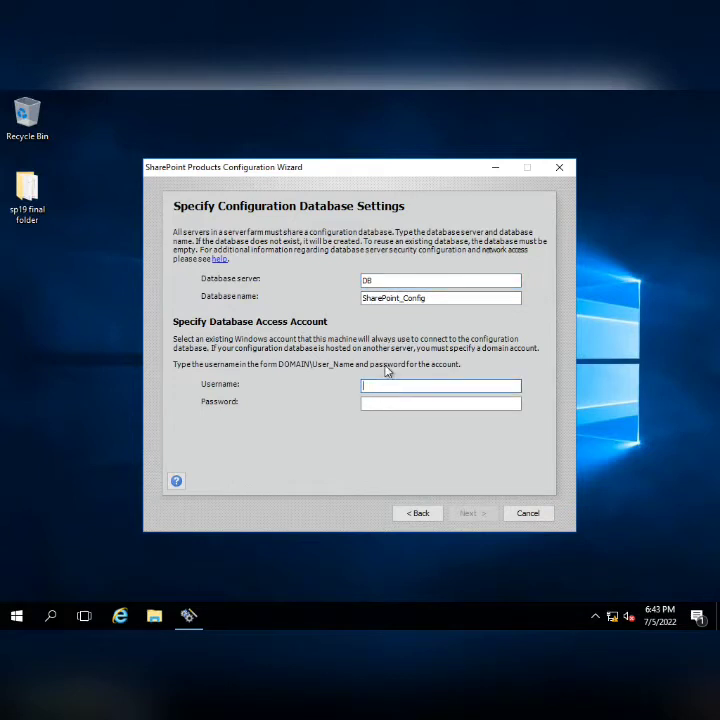
text(spsql)
key(Tab)
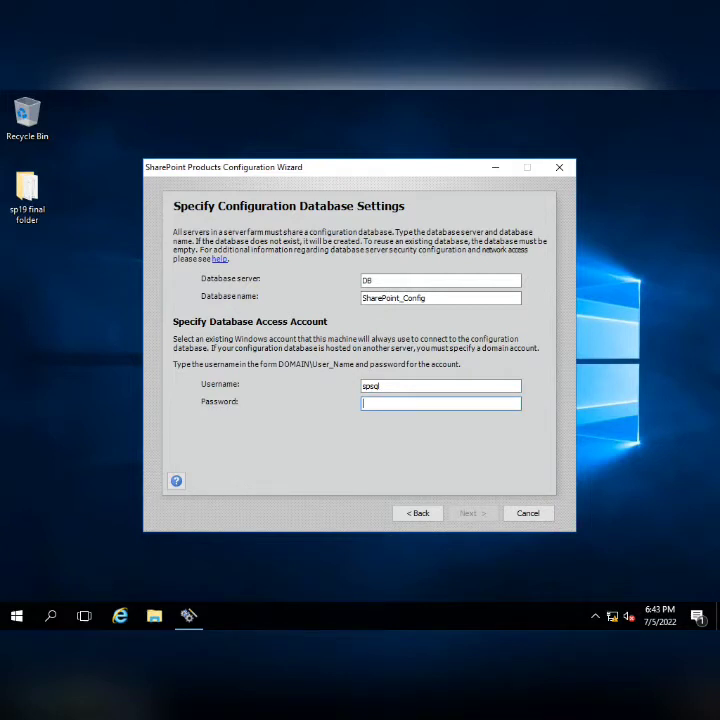
click(369, 386)
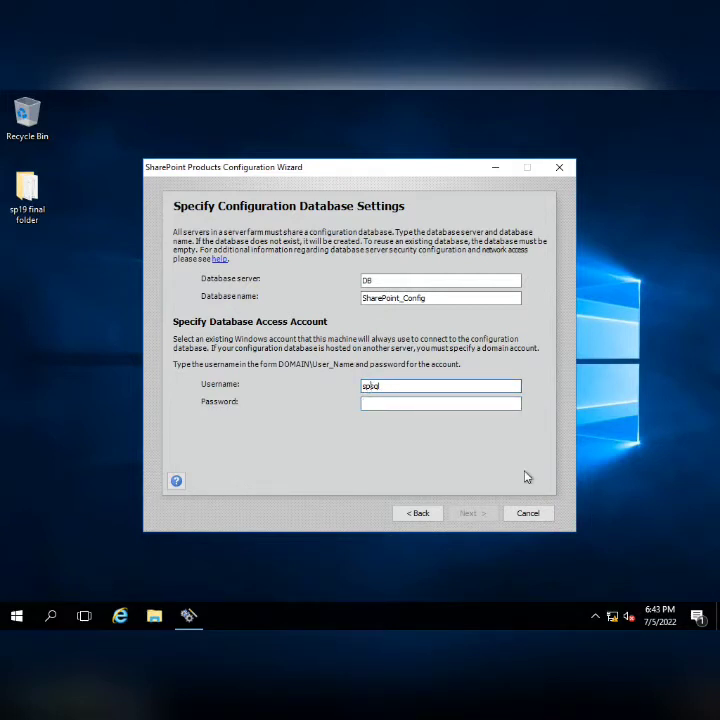
text(1)
text(HLTF\)
text(\)
key(Tab)
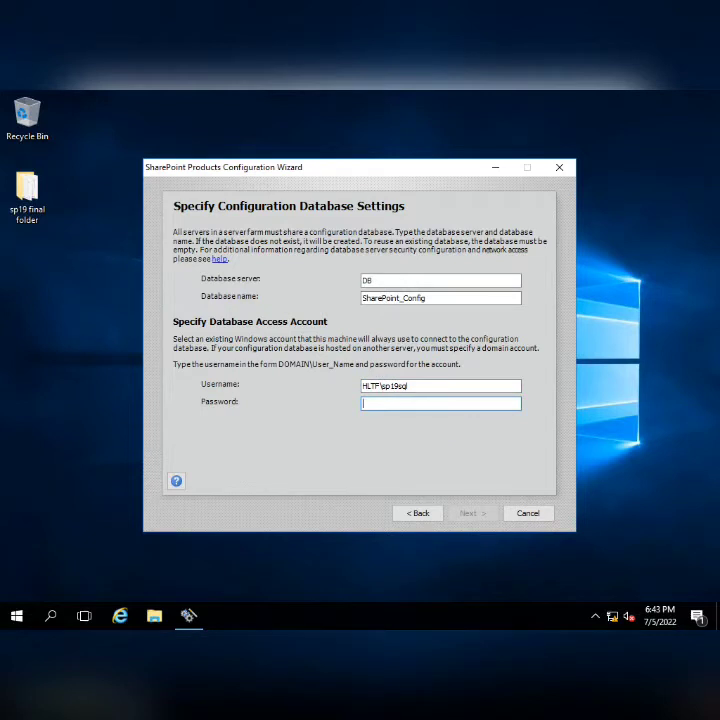
text(••)
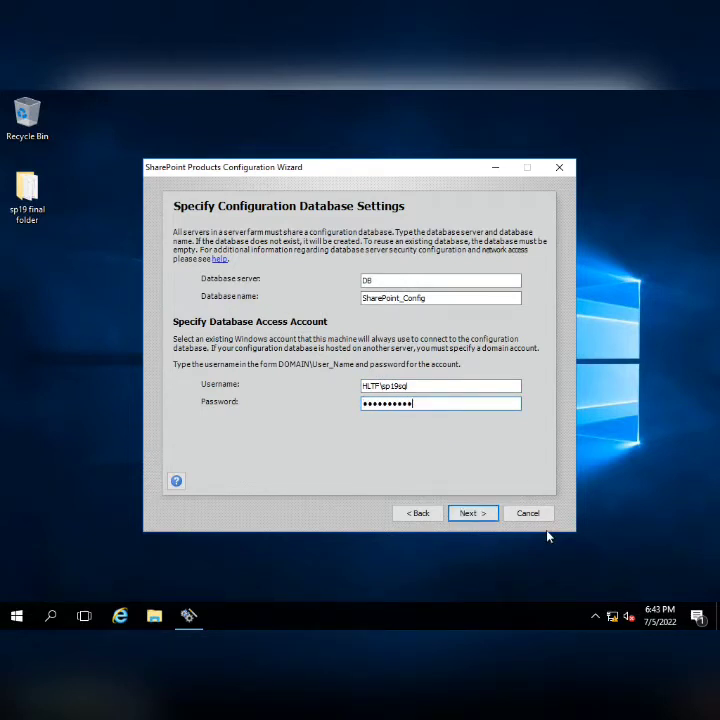
mouse_move(457, 97)
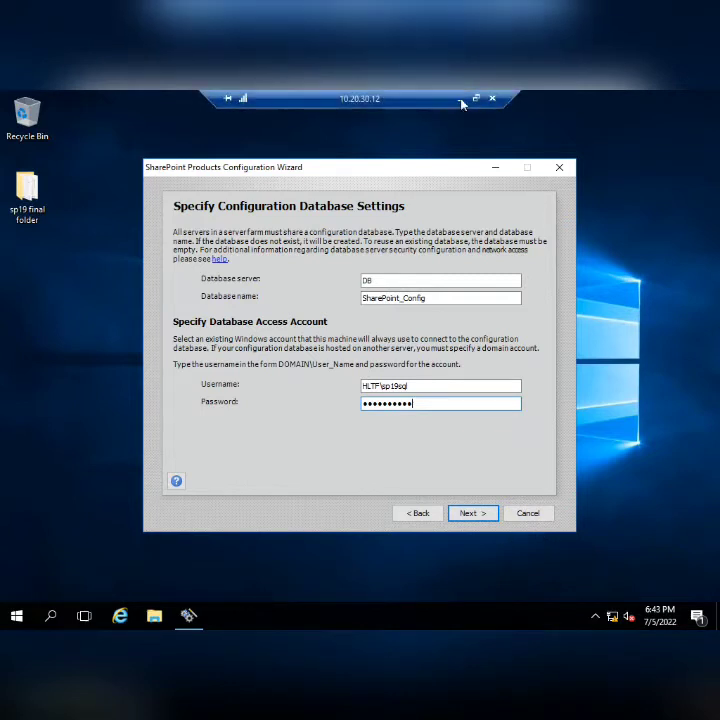
- Minimize the remote session and open Active Directory Users and Computers from a Start search
click(461, 100)
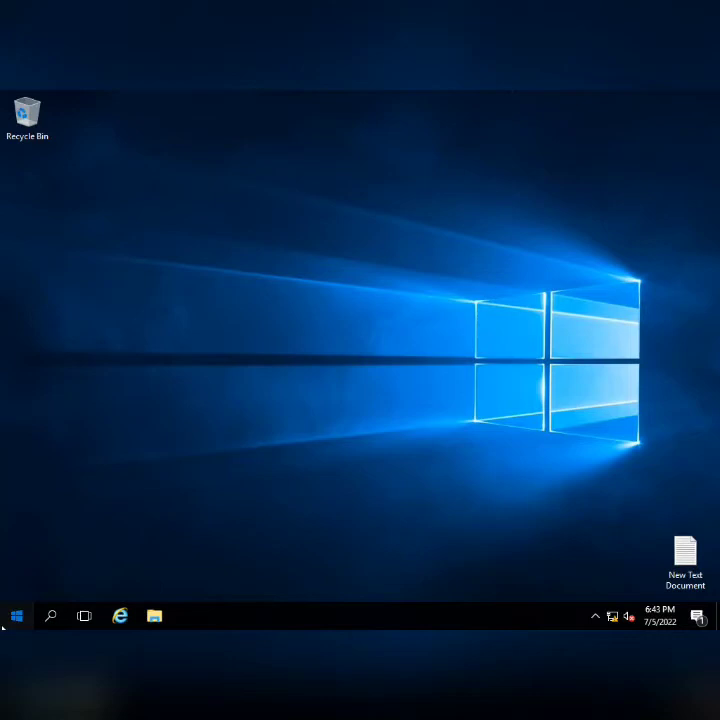
click(4, 619)
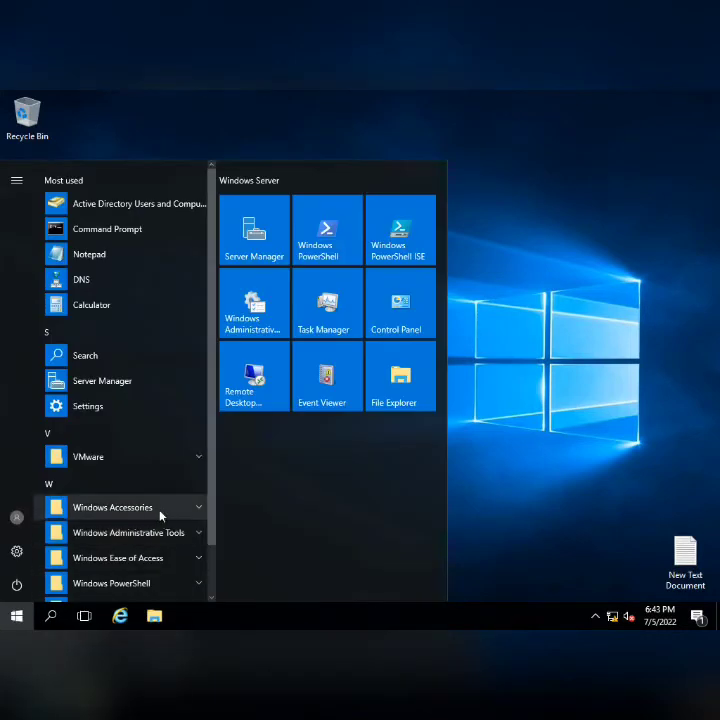
text(dom)
key(BackSpace)
key(BackSpace)
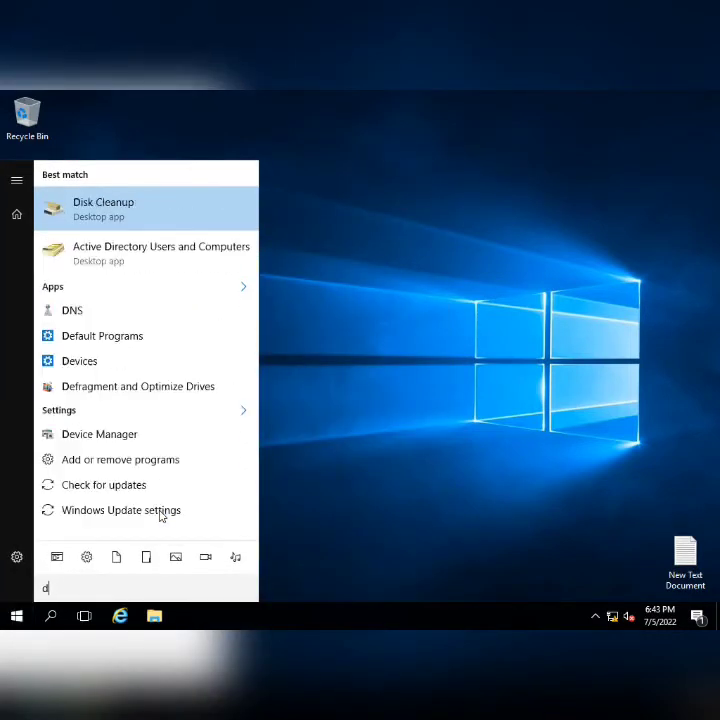
key(BackSpace)
text(active)
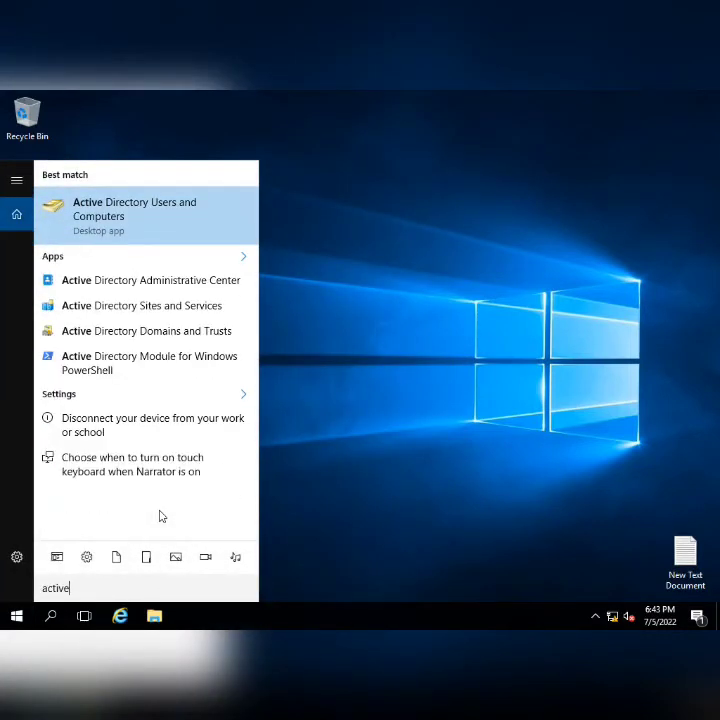
key(Escape)
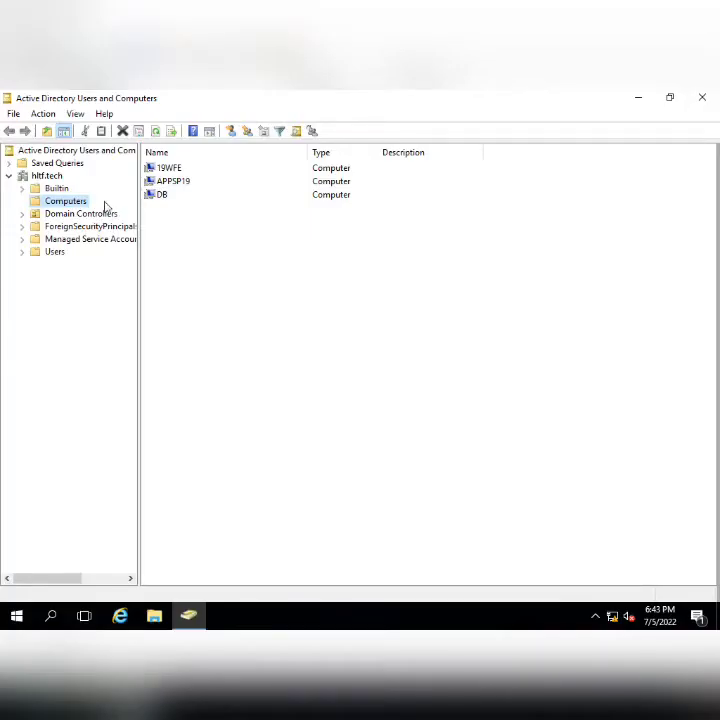
- Check the SQL service account's logon name on its Account tab, cancel, and minimize the session
click(55, 252)
click(172, 515)
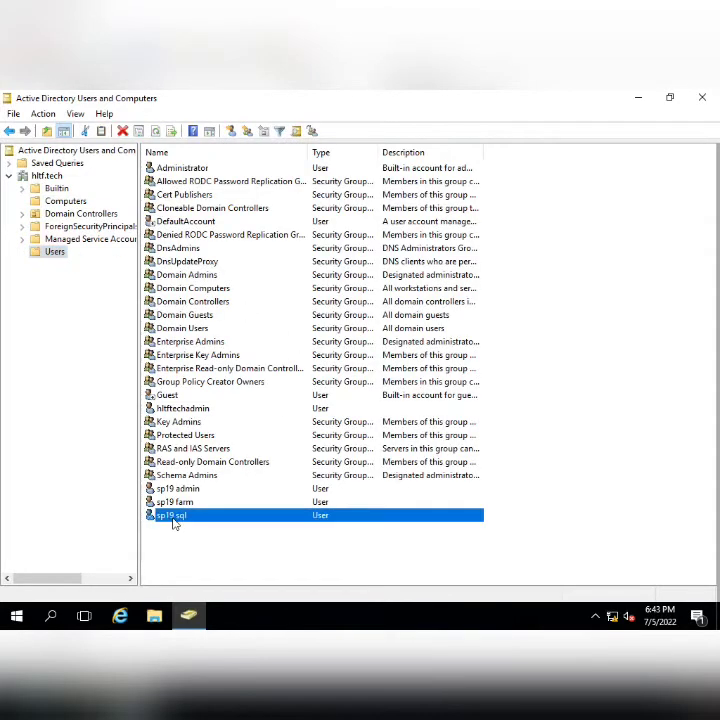
right_click(177, 520)
click(200, 447)
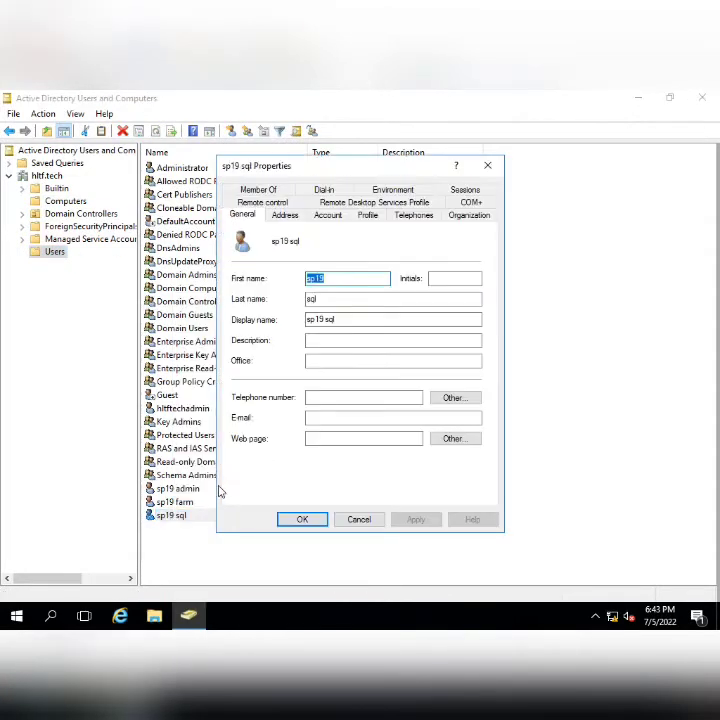
click(328, 214)
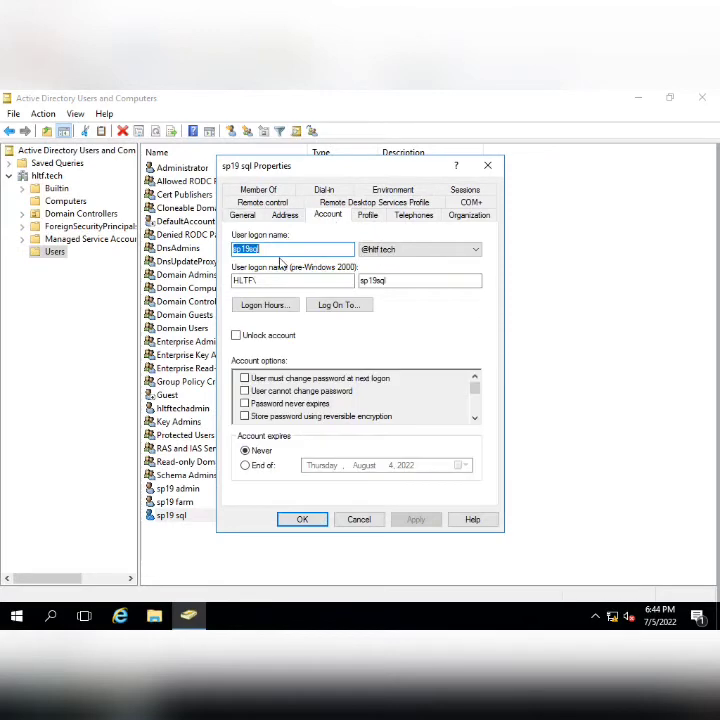
click(351, 521)
mouse_move(402, 97)
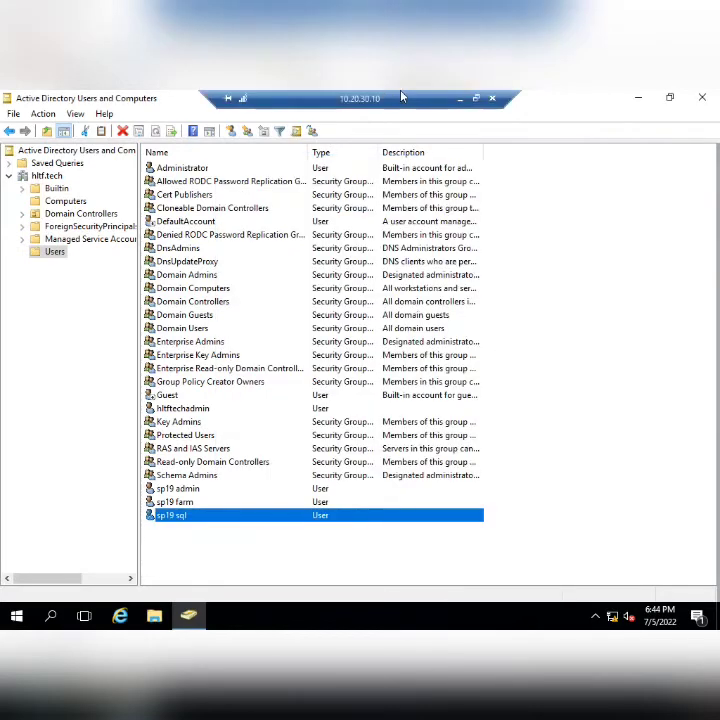
click(462, 99)
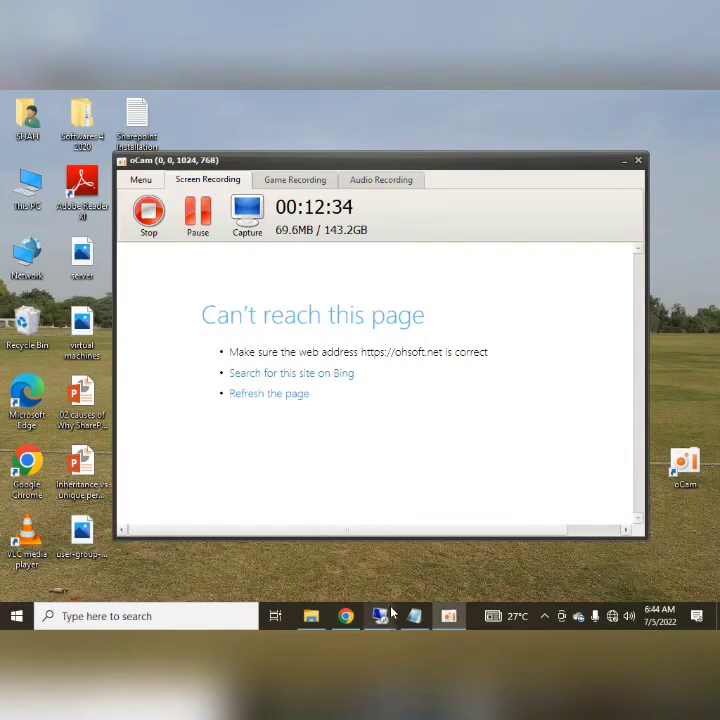
- Accept the database settings and enter the farm passphrase, moving on to confirm it
mouse_move(377, 553)
click(452, 540)
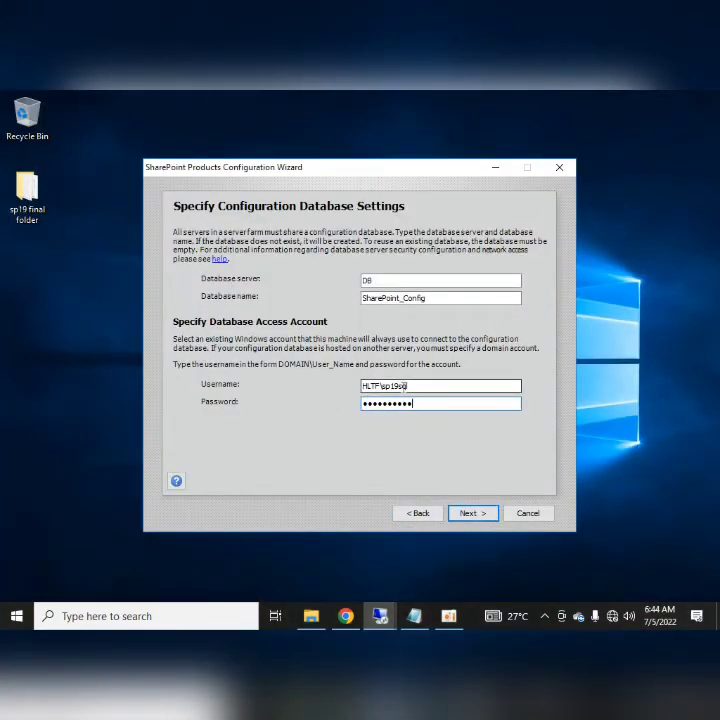
click(468, 513)
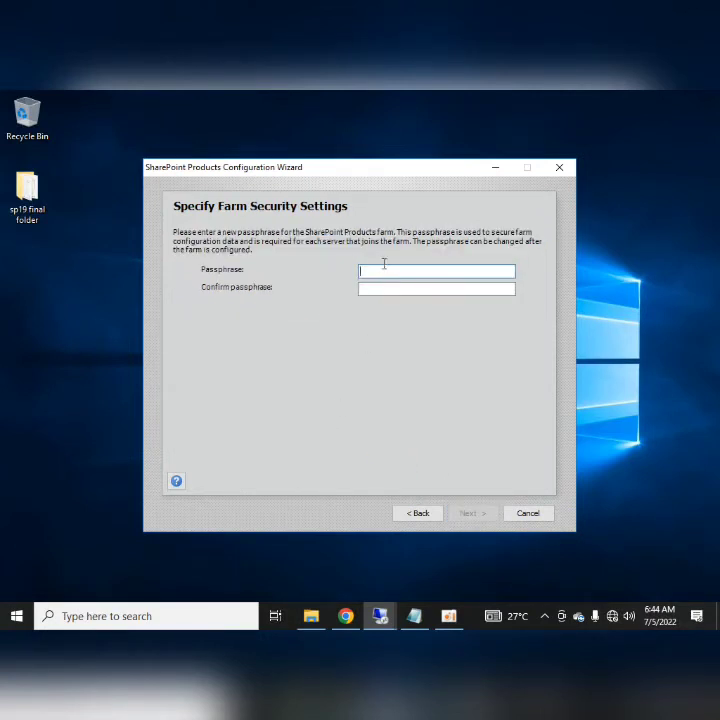
text(Pas)
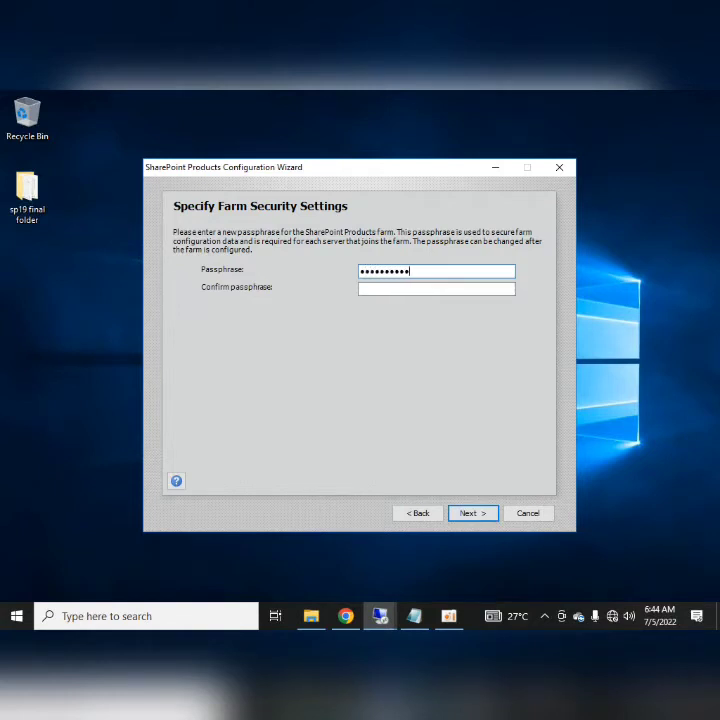
key(Tab)
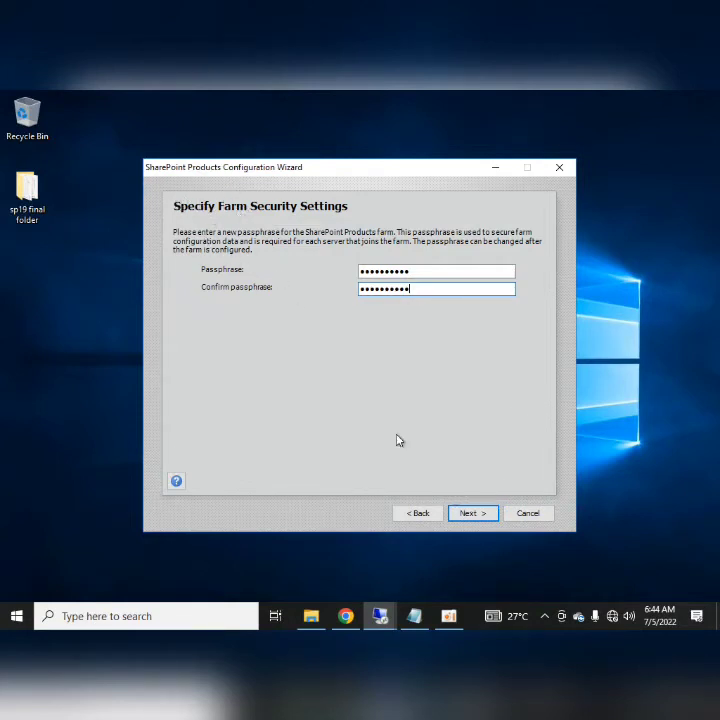
- Advance to Specify Server Role and pick Single-Server Farm after trying Application with Search
click(457, 514)
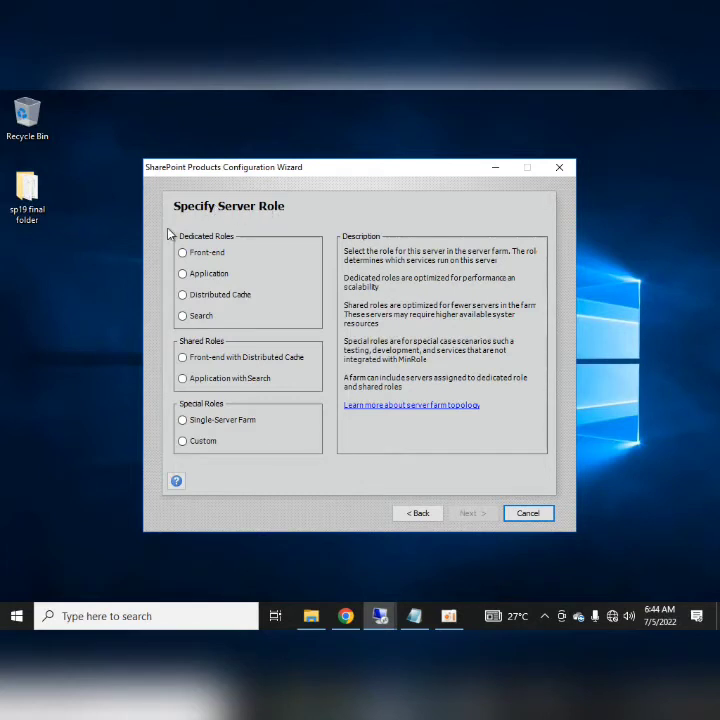
click(183, 379)
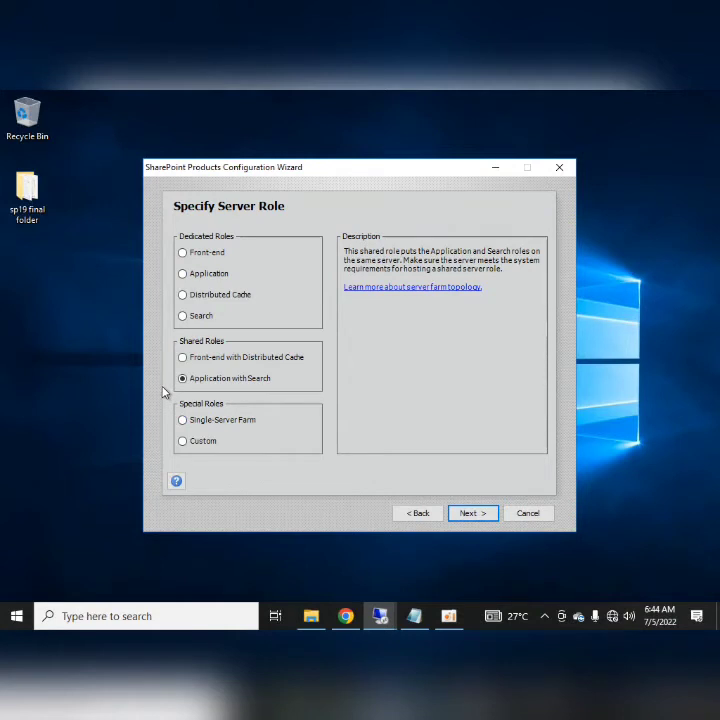
click(183, 420)
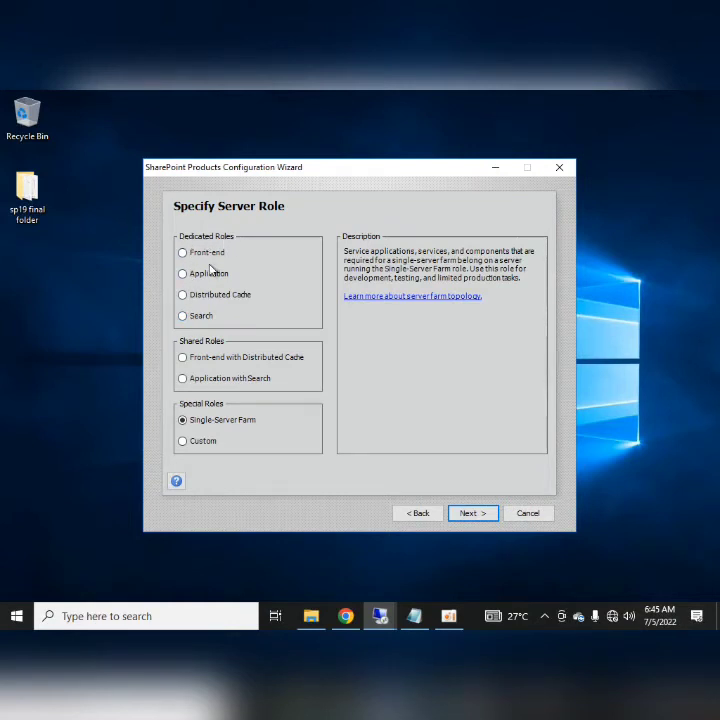
- Choose Application with Search, after briefly trying Front-end with Distributed Cache, and continue
click(193, 382)
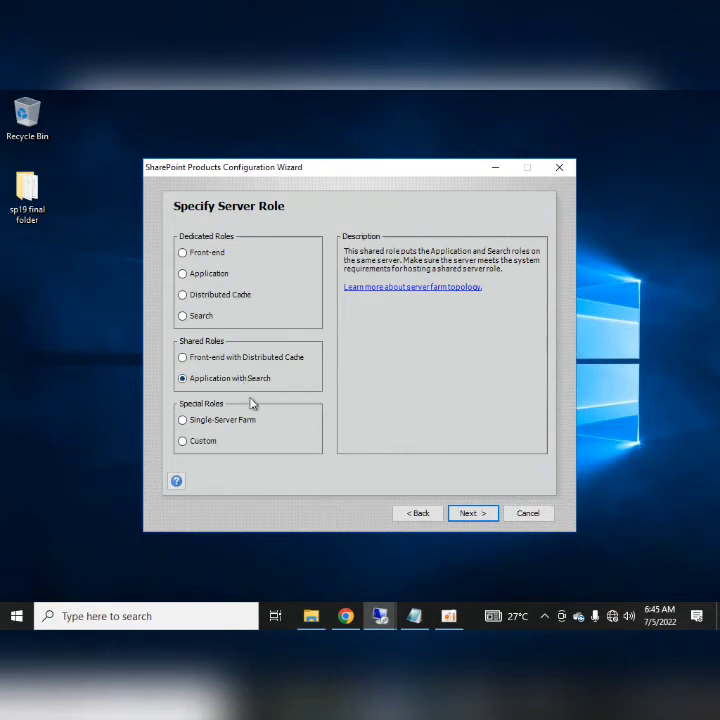
click(184, 359)
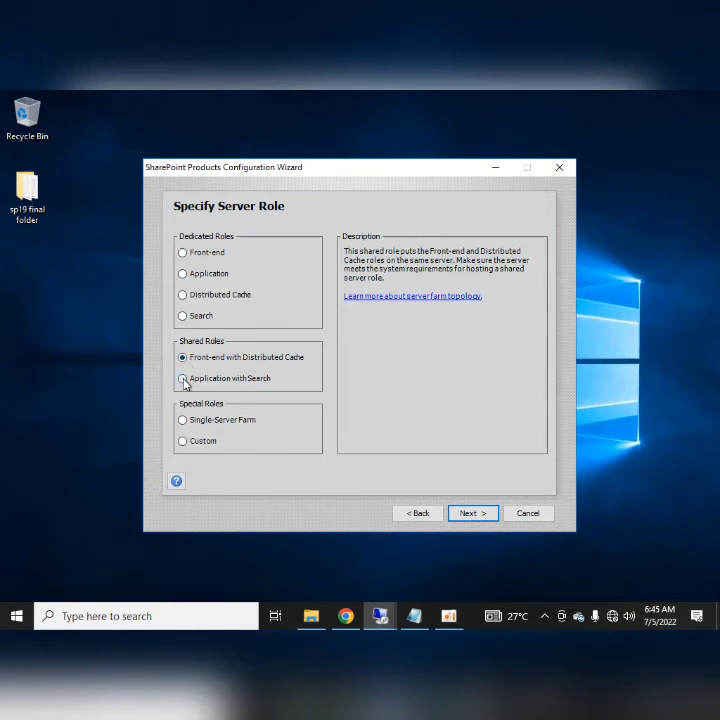
click(185, 380)
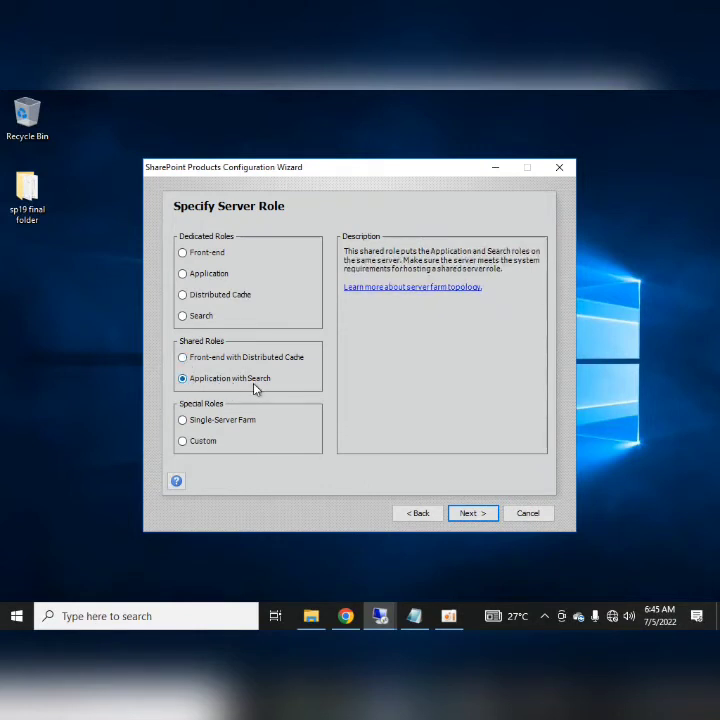
click(473, 513)
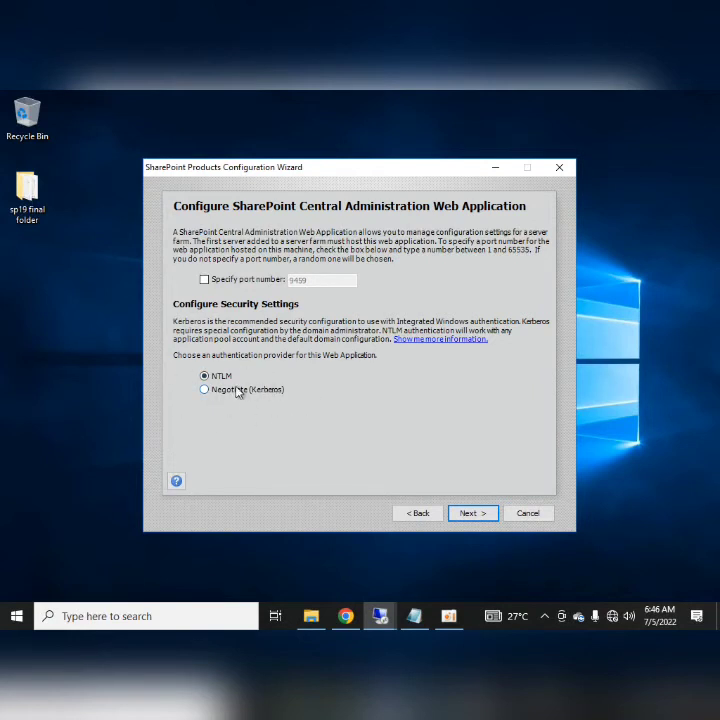
- Keep NTLM and the default port, then start configuring the farm from the summary page
click(470, 513)
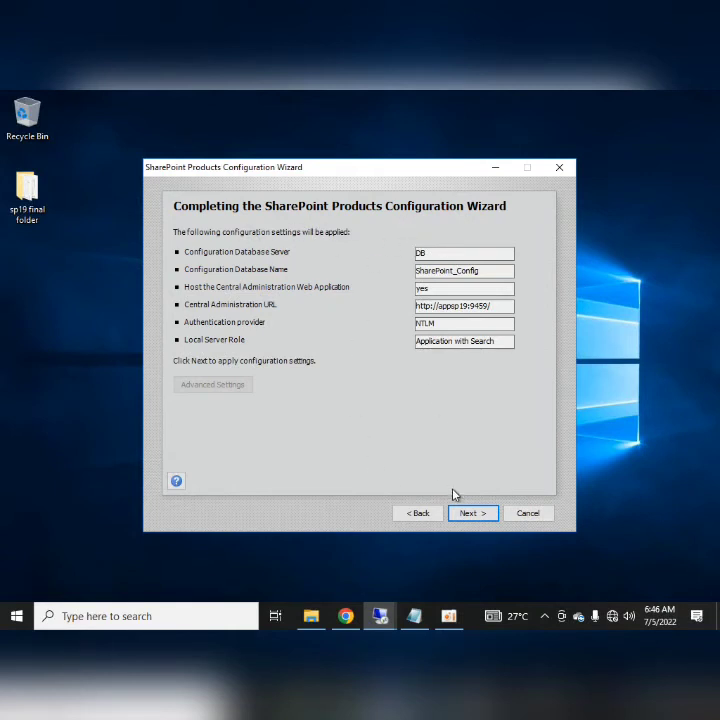
click(465, 515)
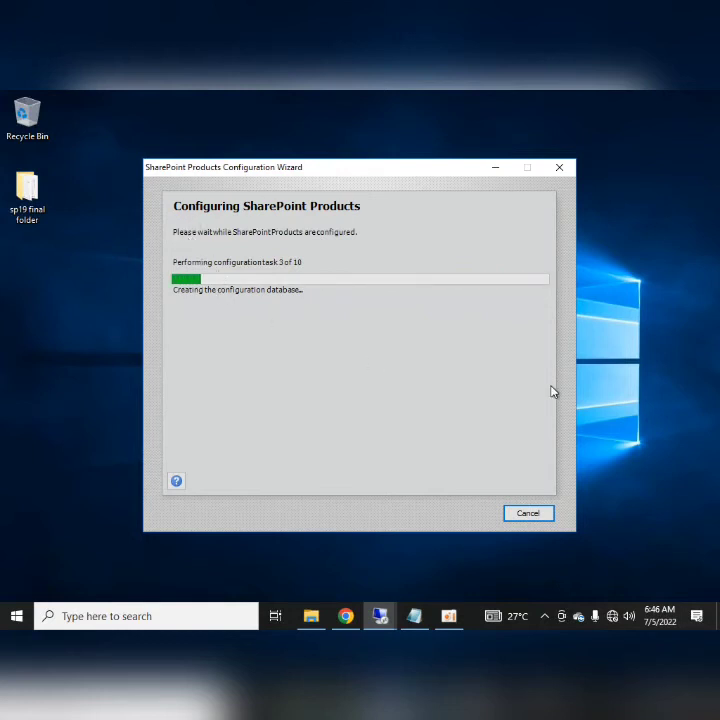
mouse_move(432, 96)
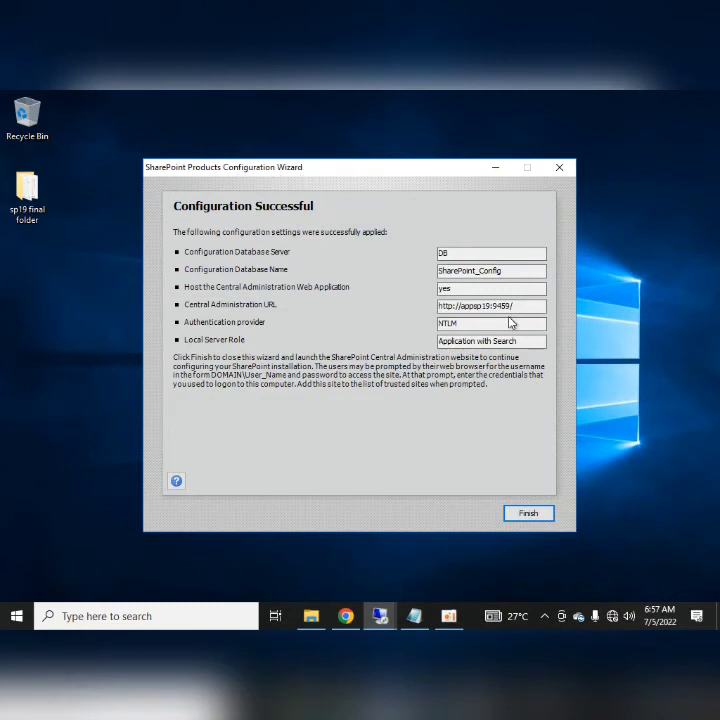
drag(516, 306, 433, 304)
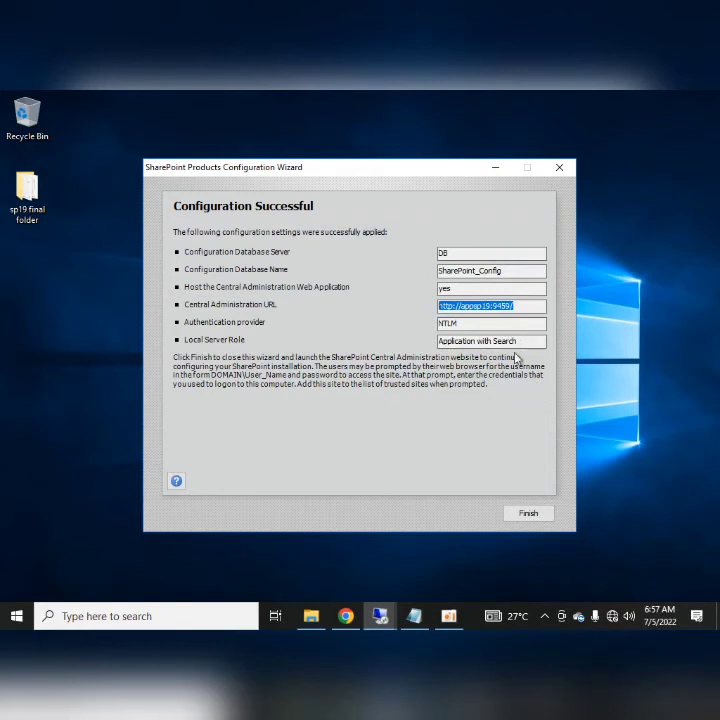
- Finish the wizard and maximize the Internet Explorer window loading Central Administration
click(528, 515)
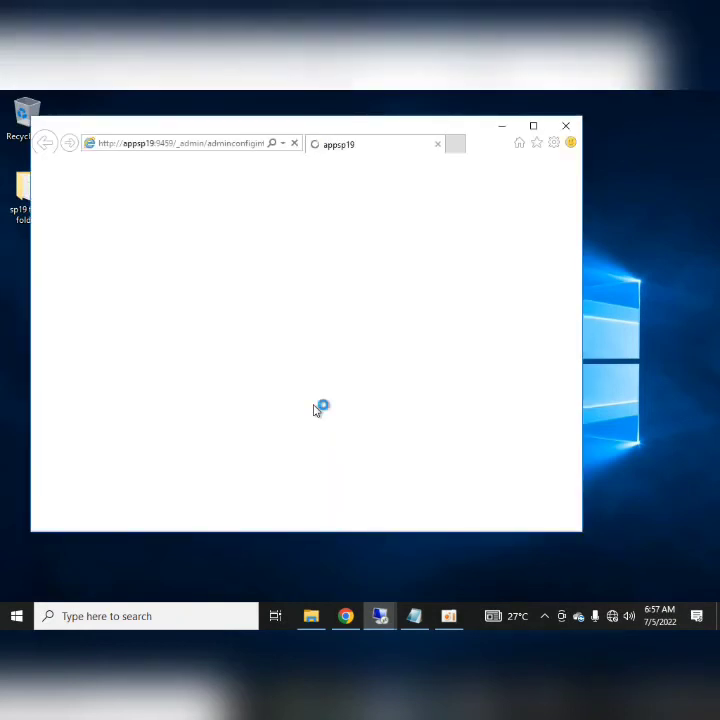
click(533, 126)
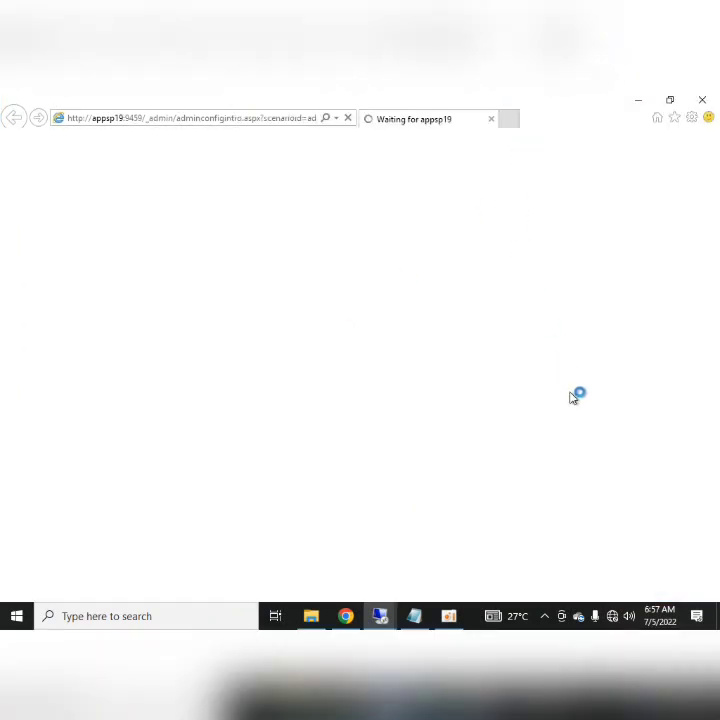
click(15, 615)
click(655, 379)
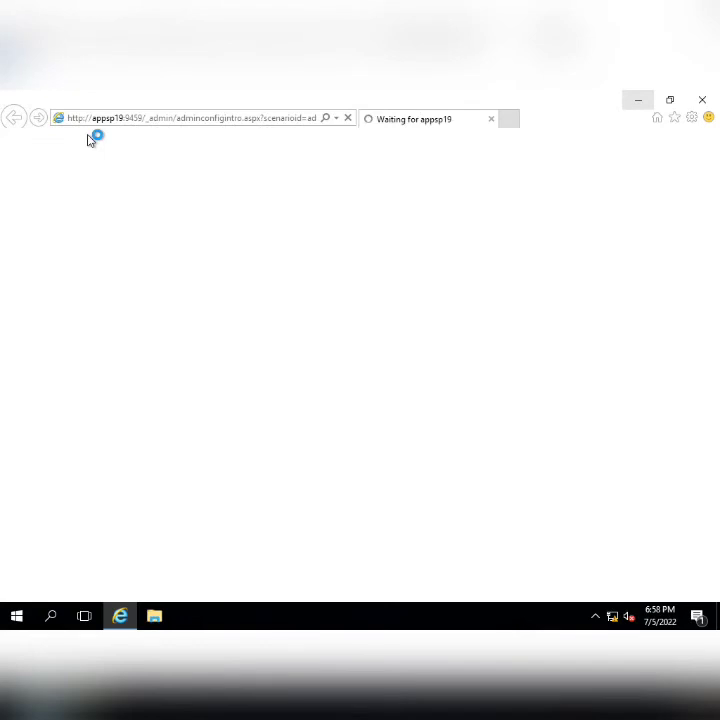
- Search for 'centra', then enter the administrator user name and password in Windows Security
click(12, 615)
text(cen)
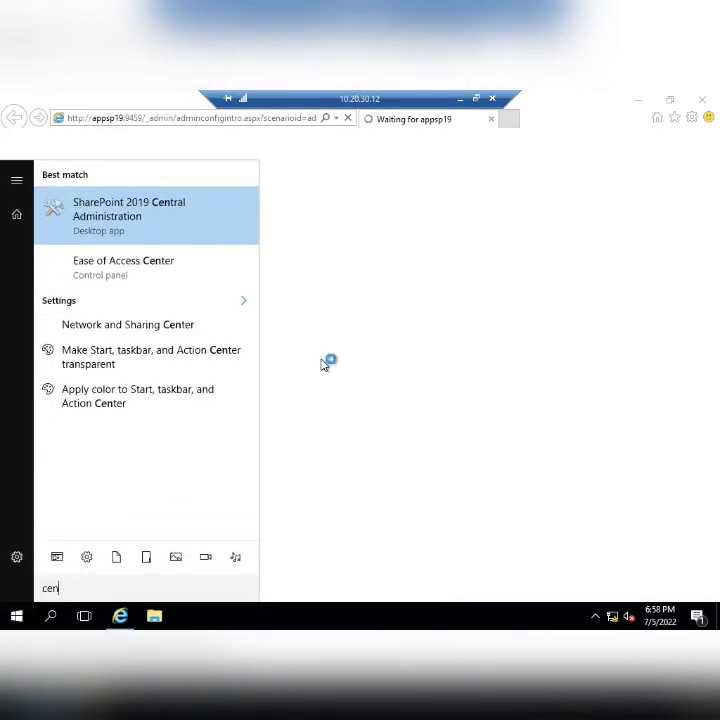
text(tra)
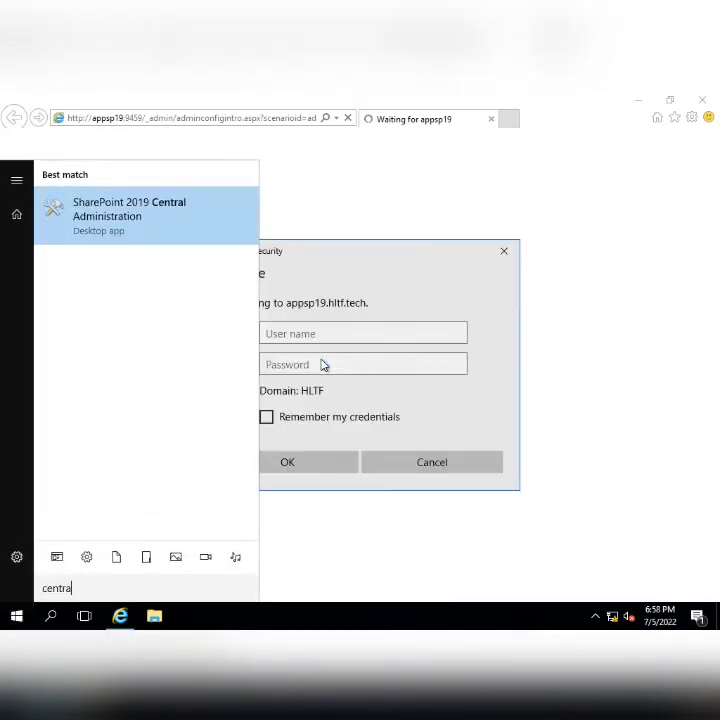
click(284, 334)
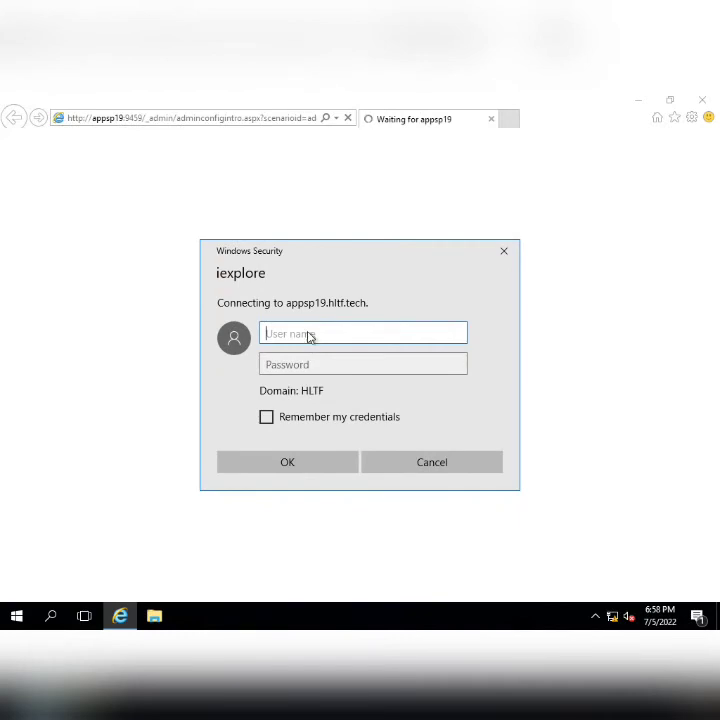
text(sp19a)
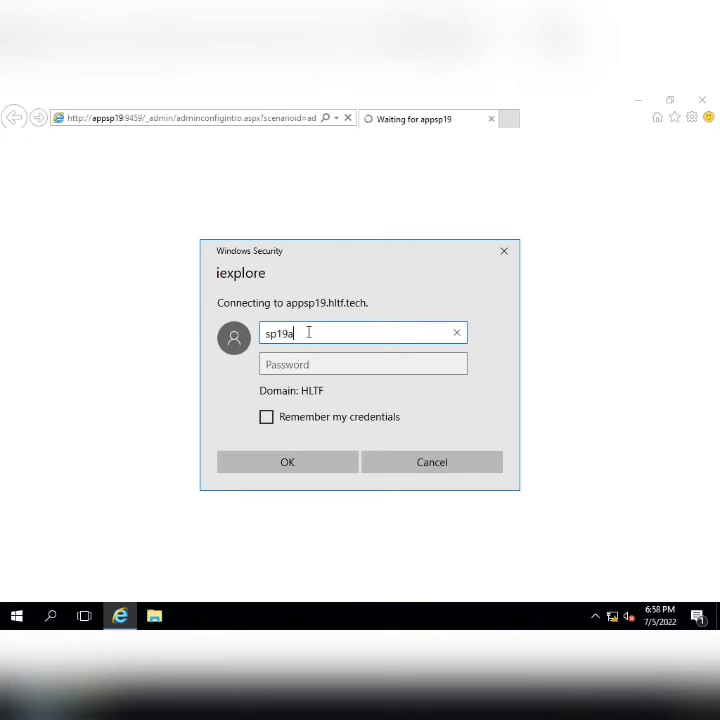
text(dmin)
key(Tab)
text(P)
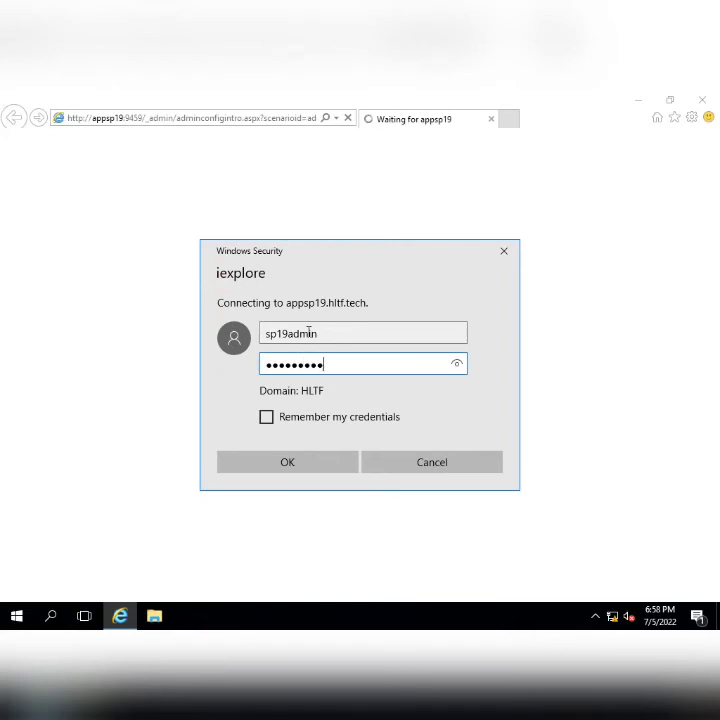
key(Return)
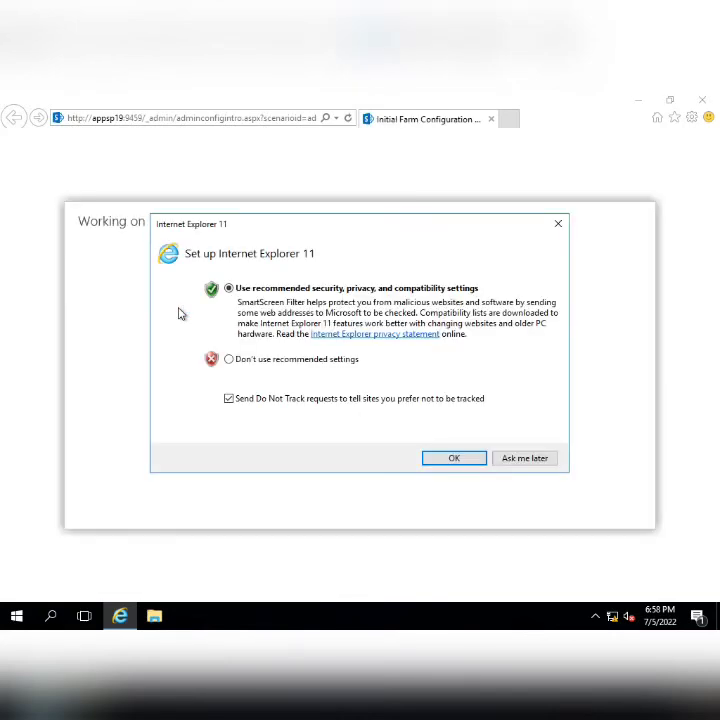
- Accept the recommended IE11 settings, add about:internet to Trusted sites, and close the go.microsoft.com tab
click(528, 458)
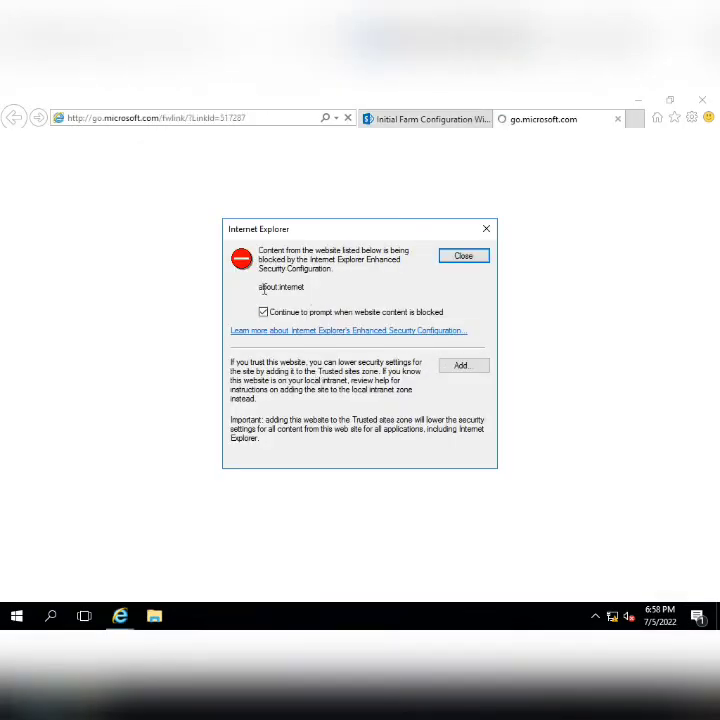
drag(305, 287, 238, 290)
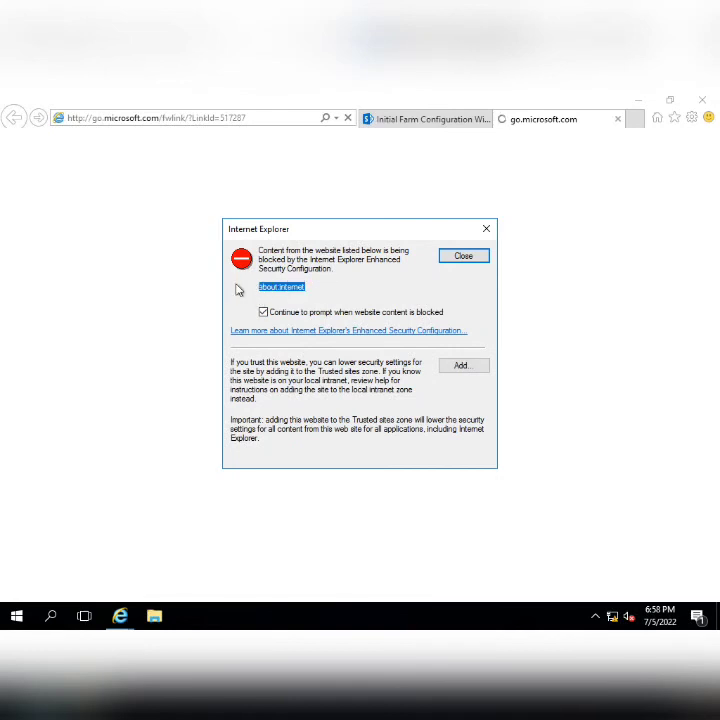
click(461, 366)
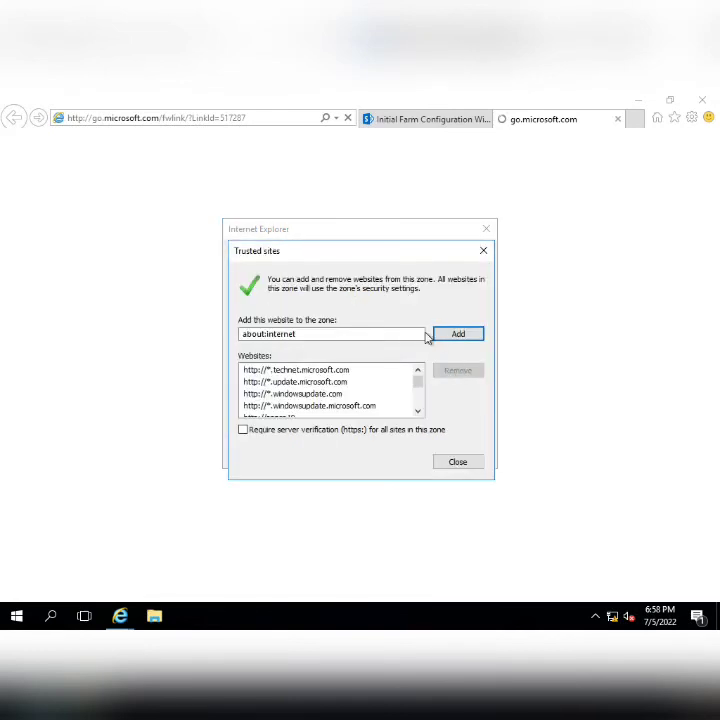
click(445, 334)
click(458, 461)
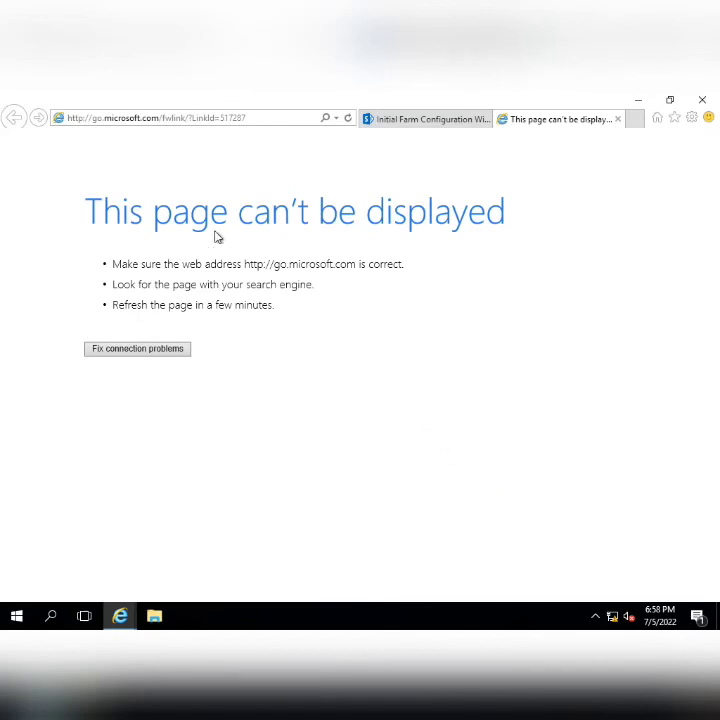
click(618, 119)
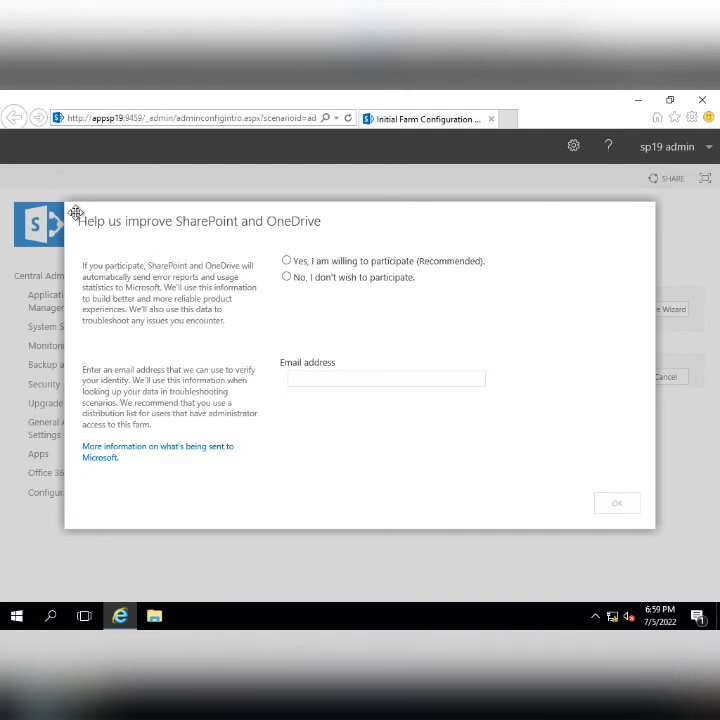
- Choose 'No, I don't wish to participate' and cancel the farm configuration wizard
click(287, 278)
click(608, 506)
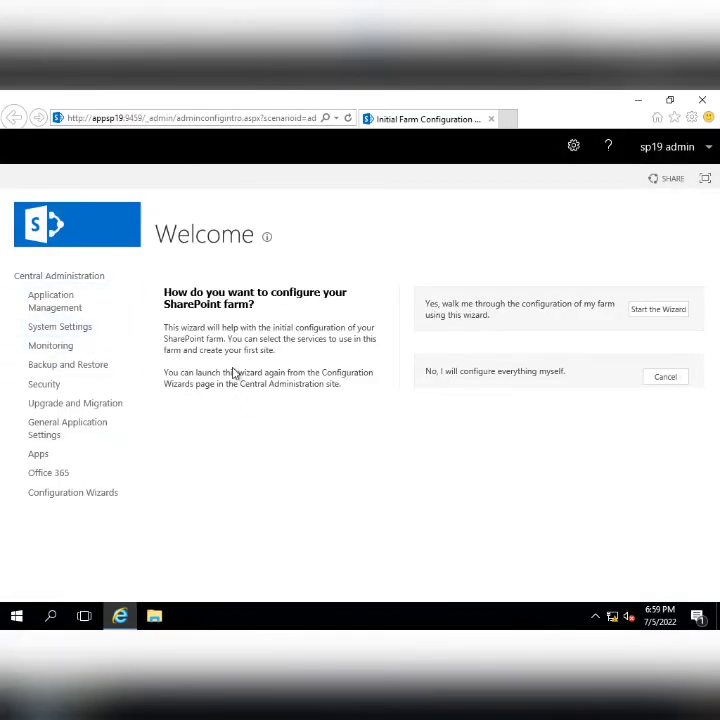
click(672, 381)
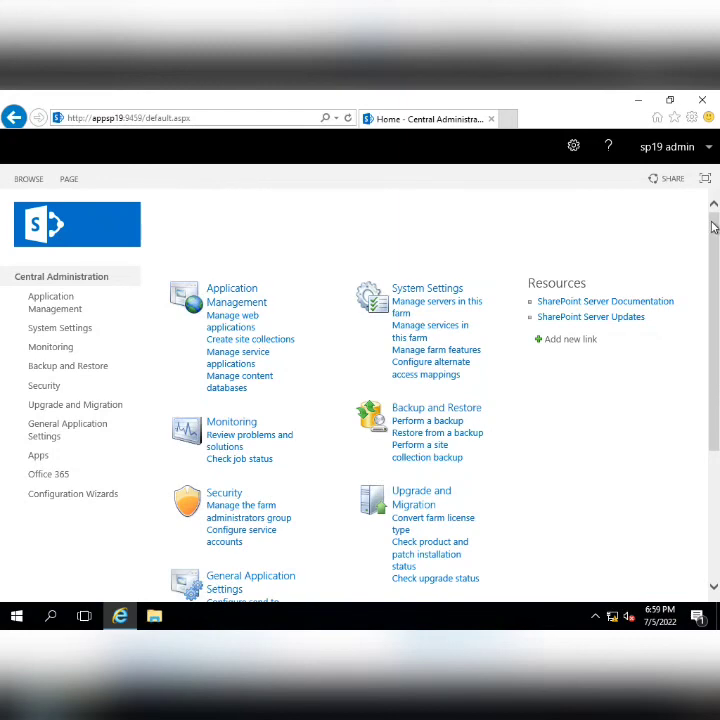
scroll(713, 228, down, 3)
scroll(713, 228, up, 3)
mouse_move(413, 96)
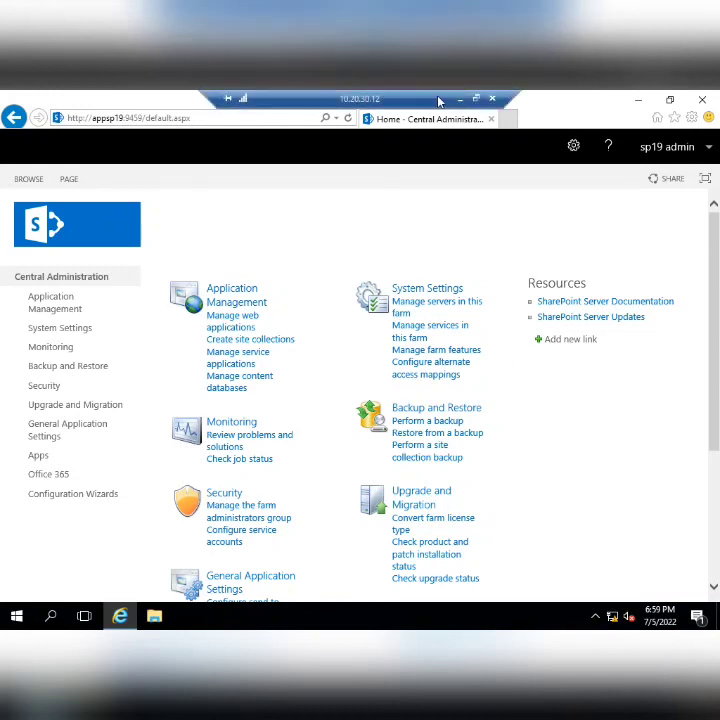